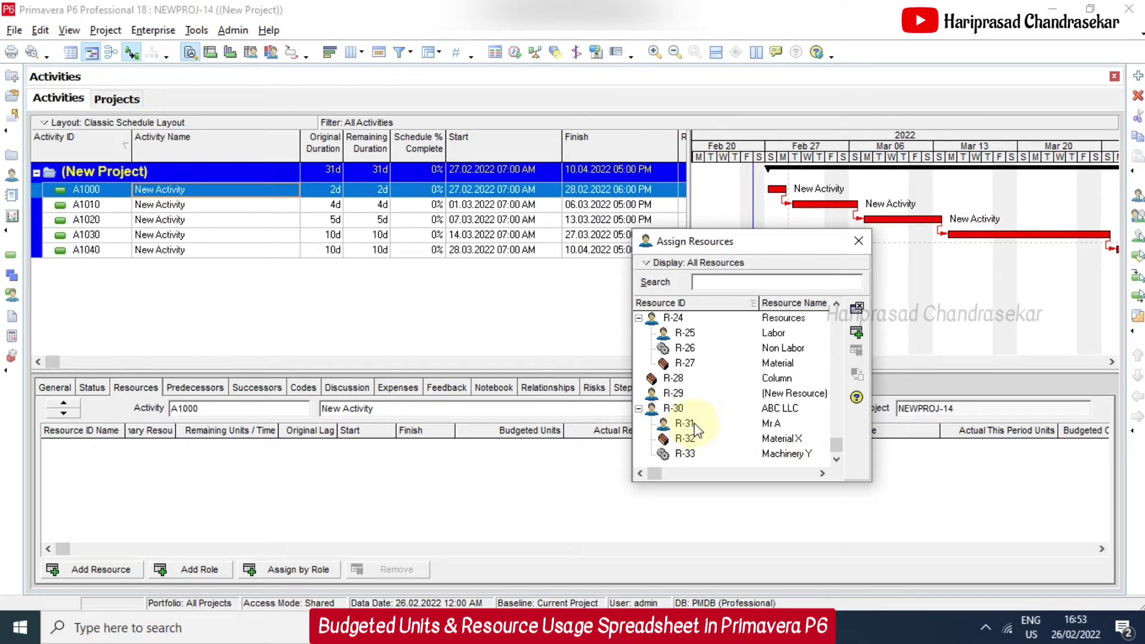
Assign R-31 Mr A to A1000 at 20h budgeted units (10h/d), then select A1010
left_click(704, 425)
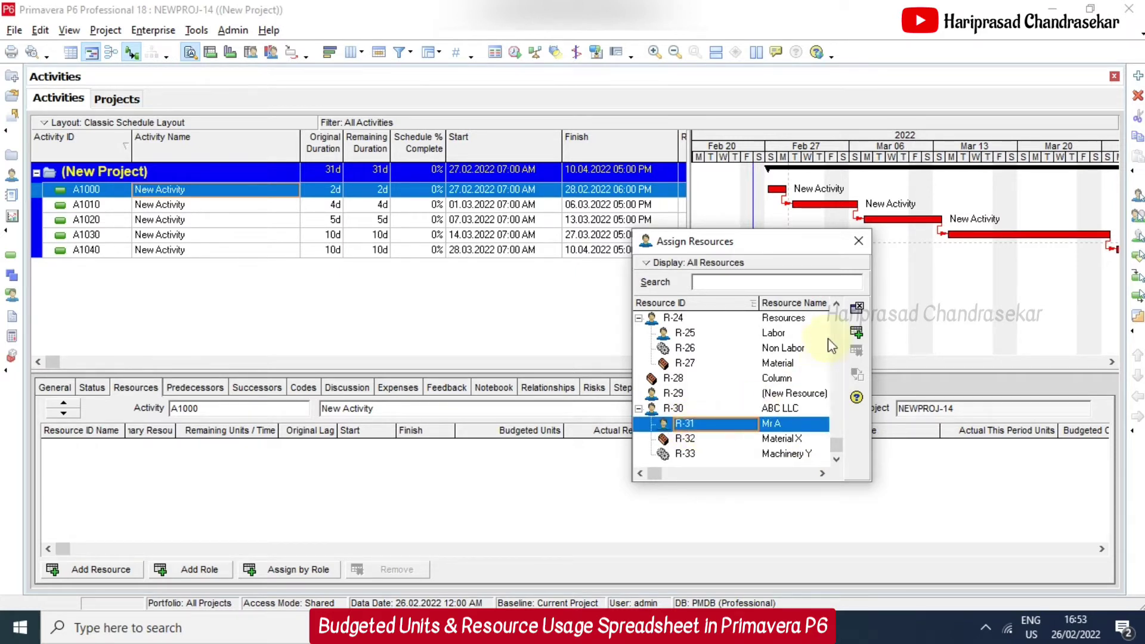
left_click(858, 332)
left_click(858, 241)
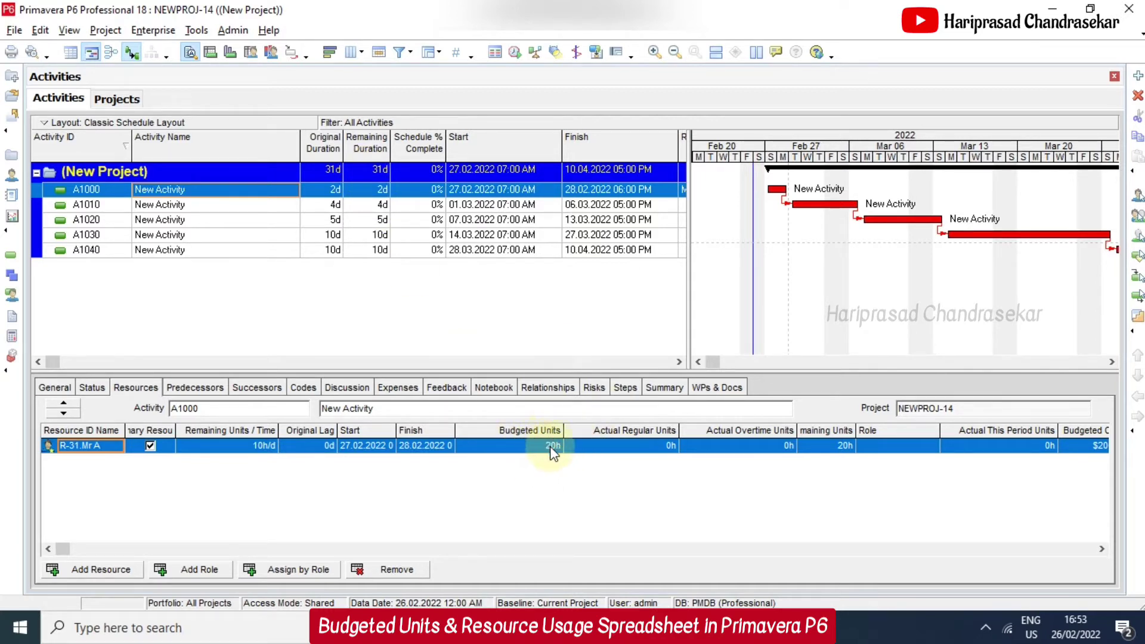
left_click(215, 208)
Assign resource R-29 (New Resource) to A1010, giving 40h budgeted units at 10h/d
left_click(124, 569)
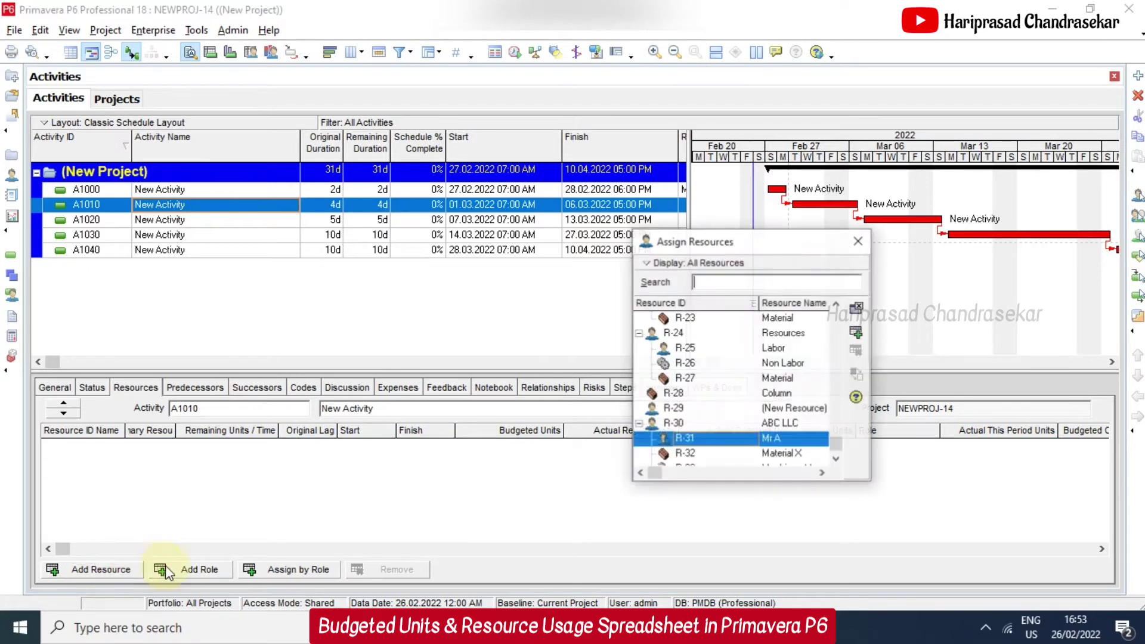
left_click(714, 454)
scroll(724, 438, "down", 1)
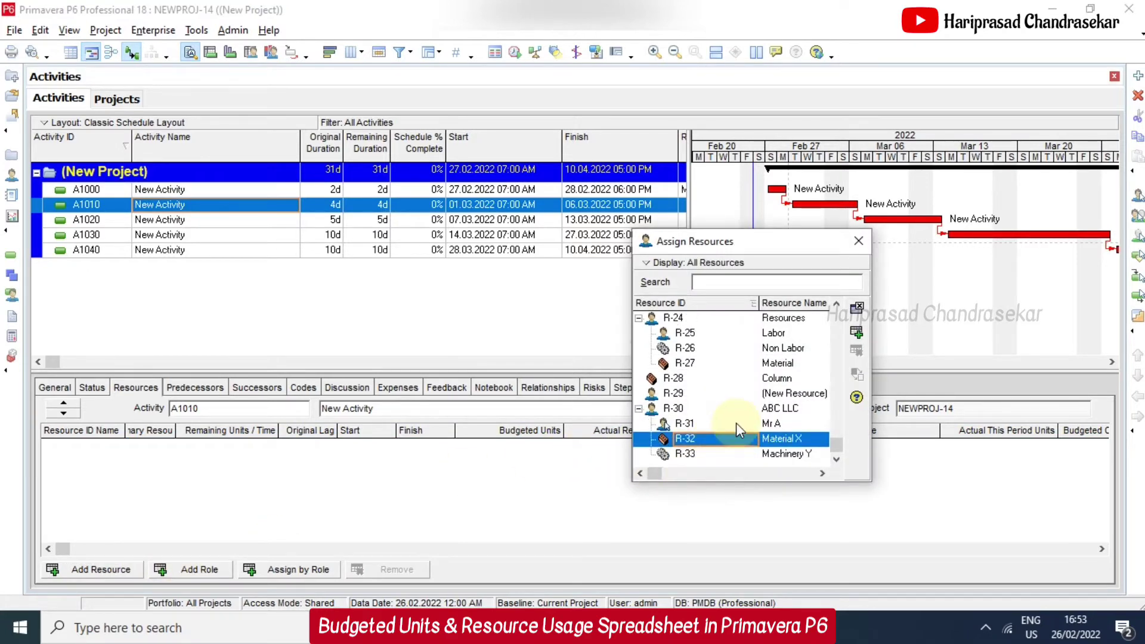
left_click(724, 423)
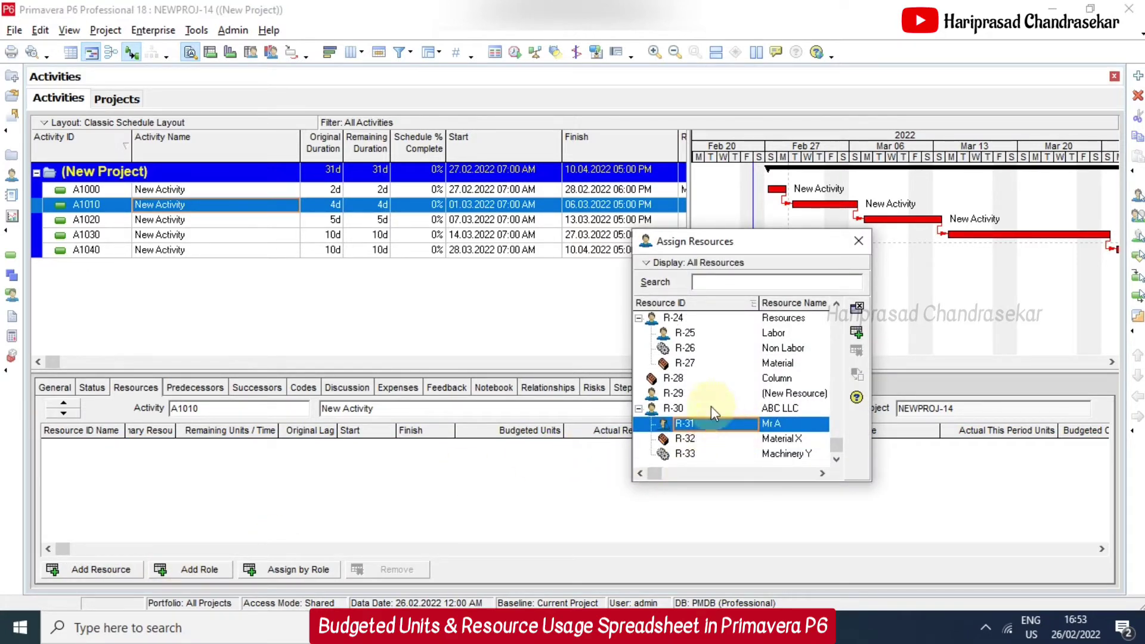
double_click(698, 394)
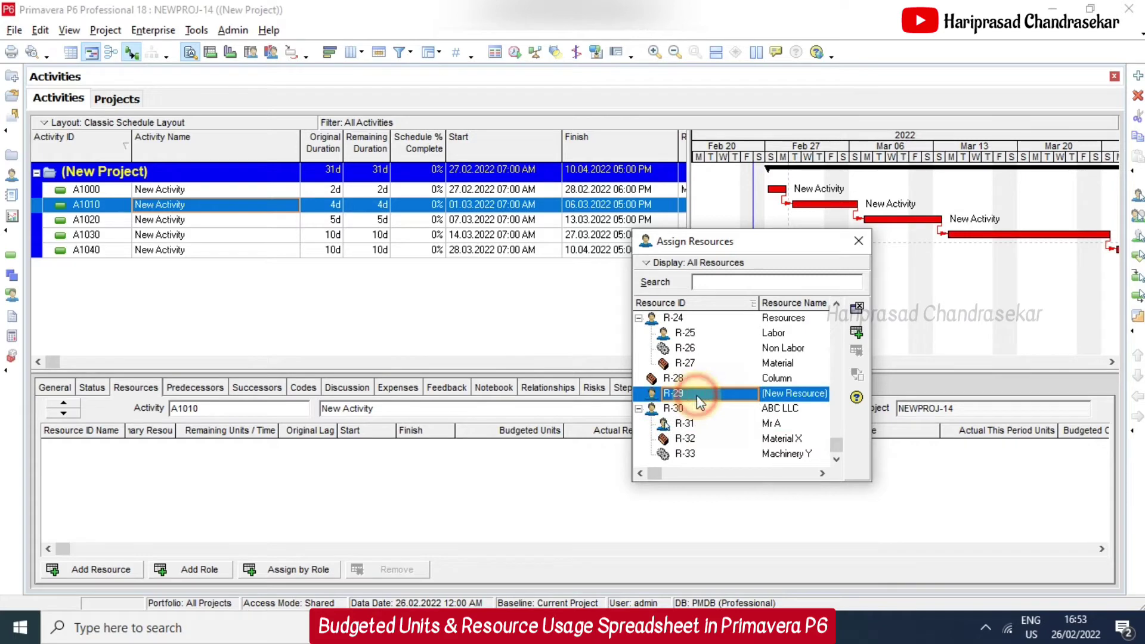
left_click(859, 243)
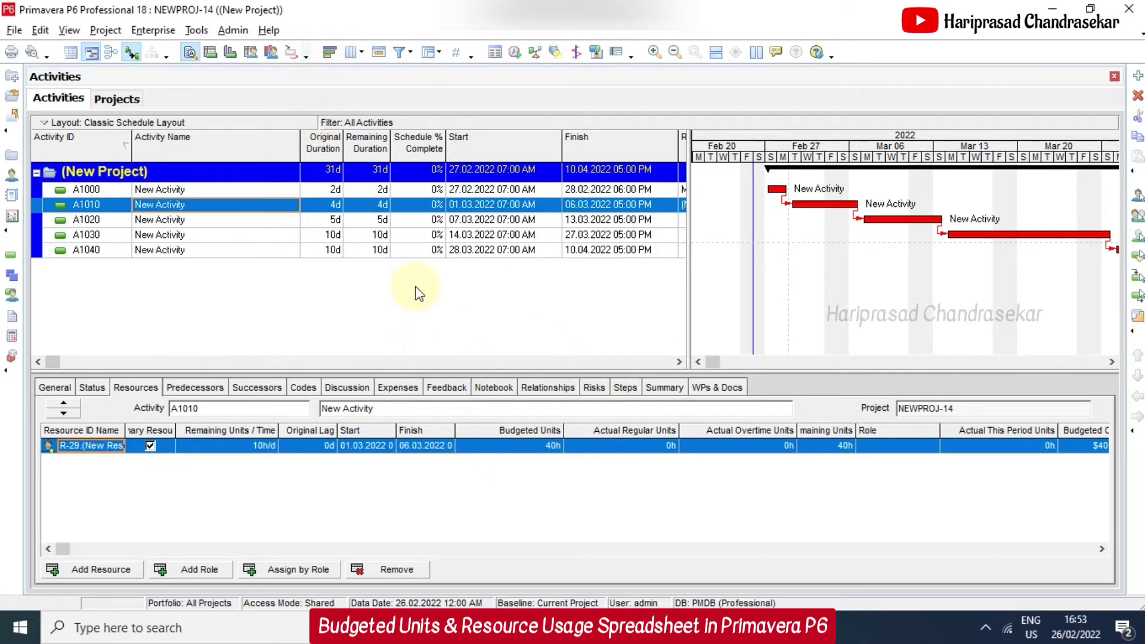
Show the resource usage spreadsheet, zoomed to days, scrolled to A1010's four 10h days
left_click(251, 52)
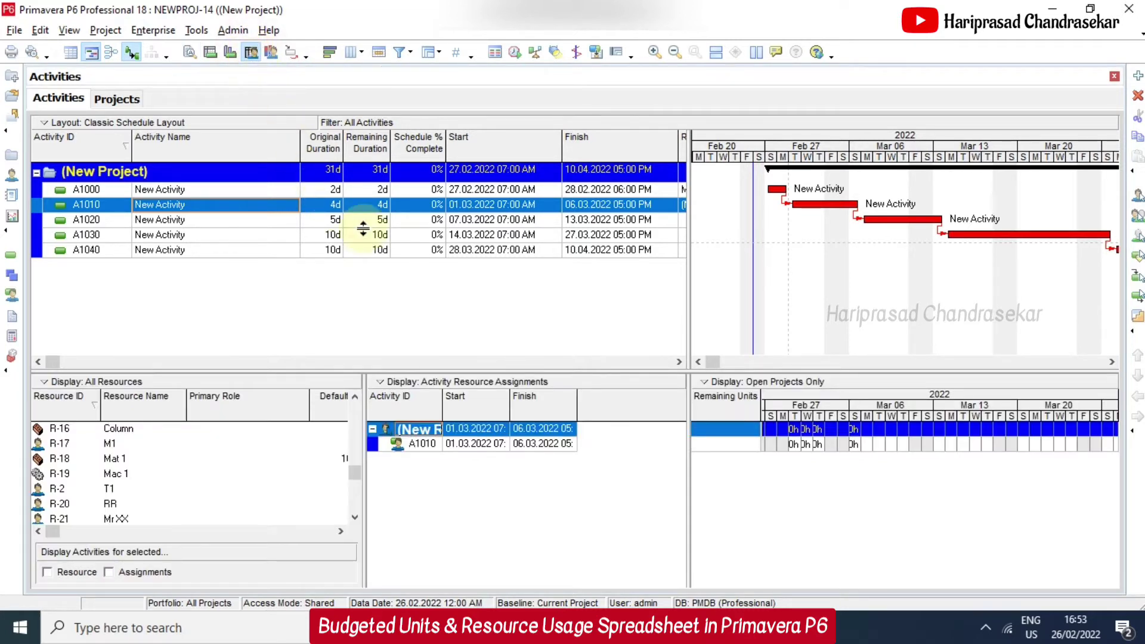
left_click(654, 52)
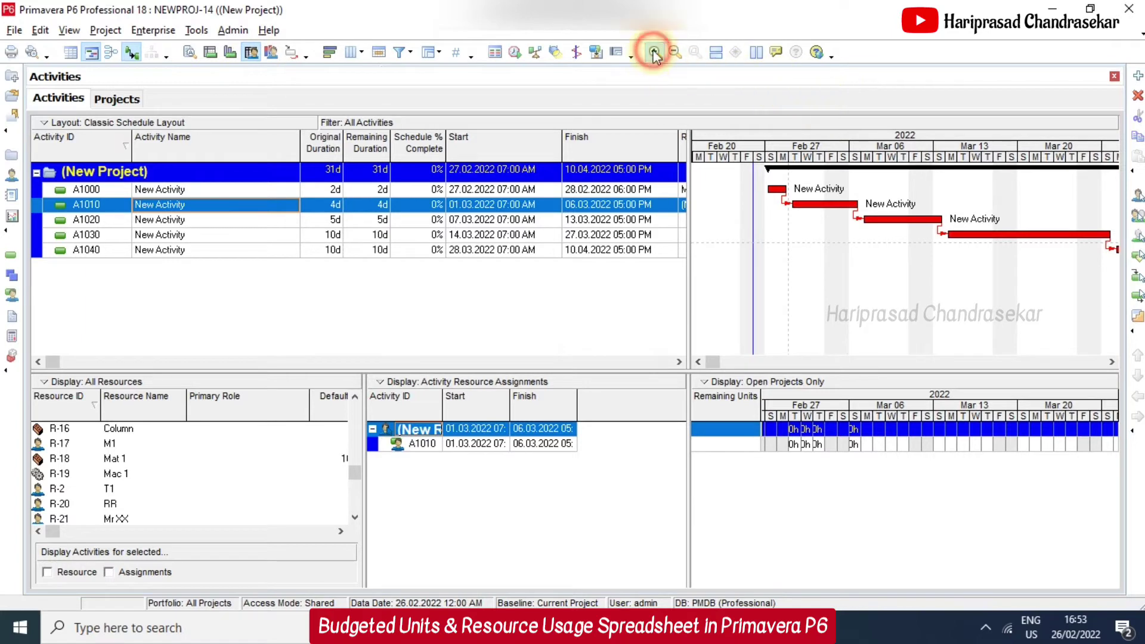
left_click(697, 361)
left_click(697, 362)
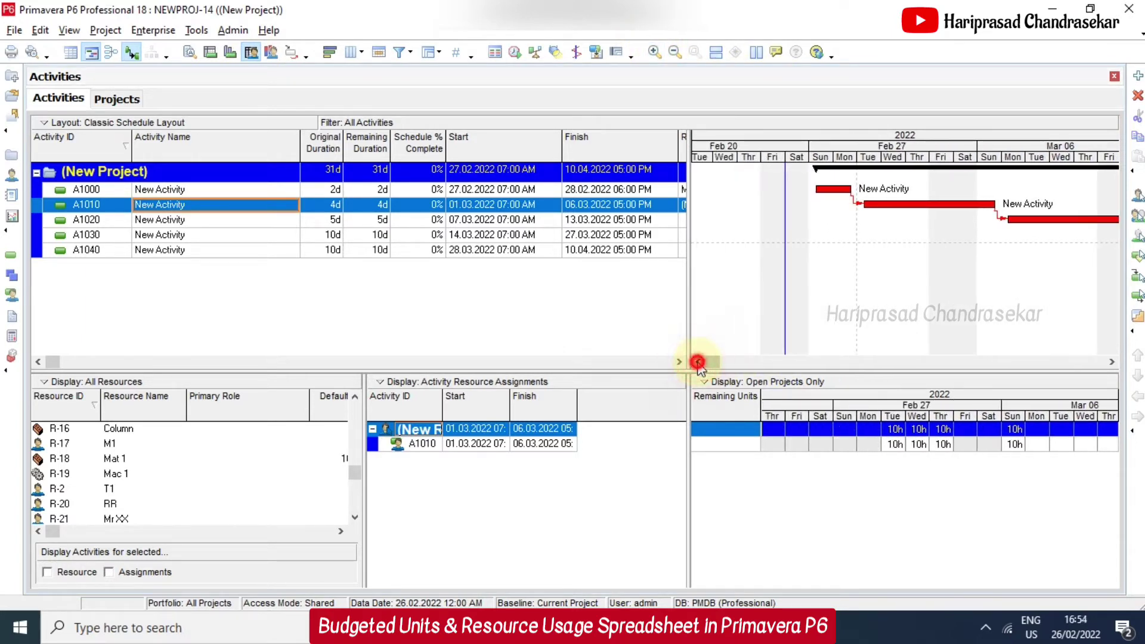
left_click(698, 362)
left_click(698, 361)
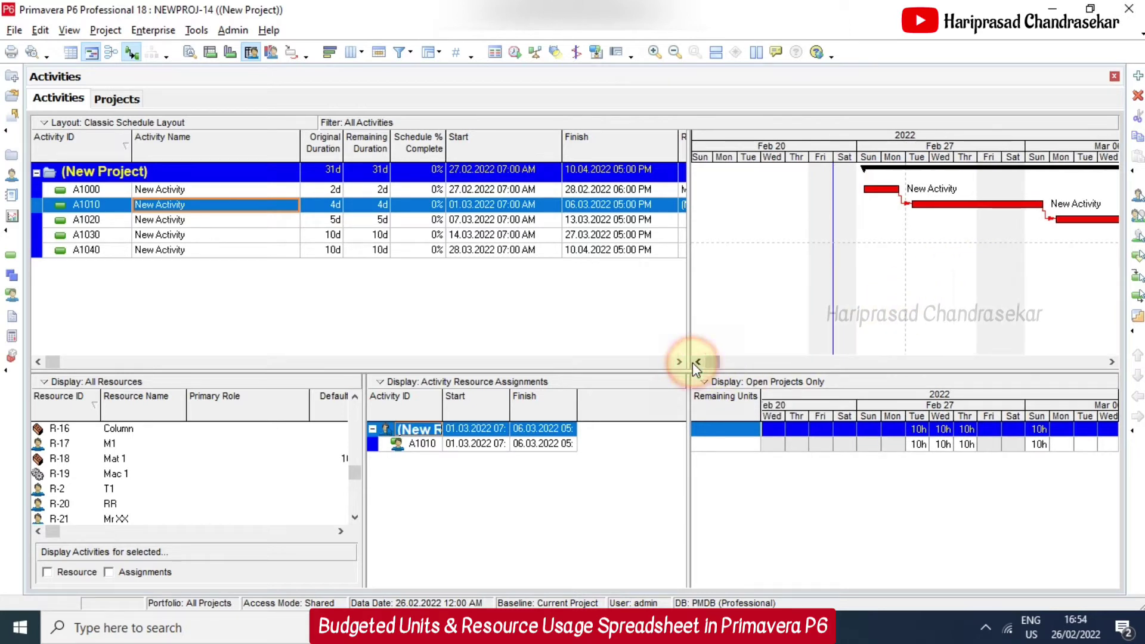
left_click(698, 362)
left_click(697, 361)
left_click(698, 361)
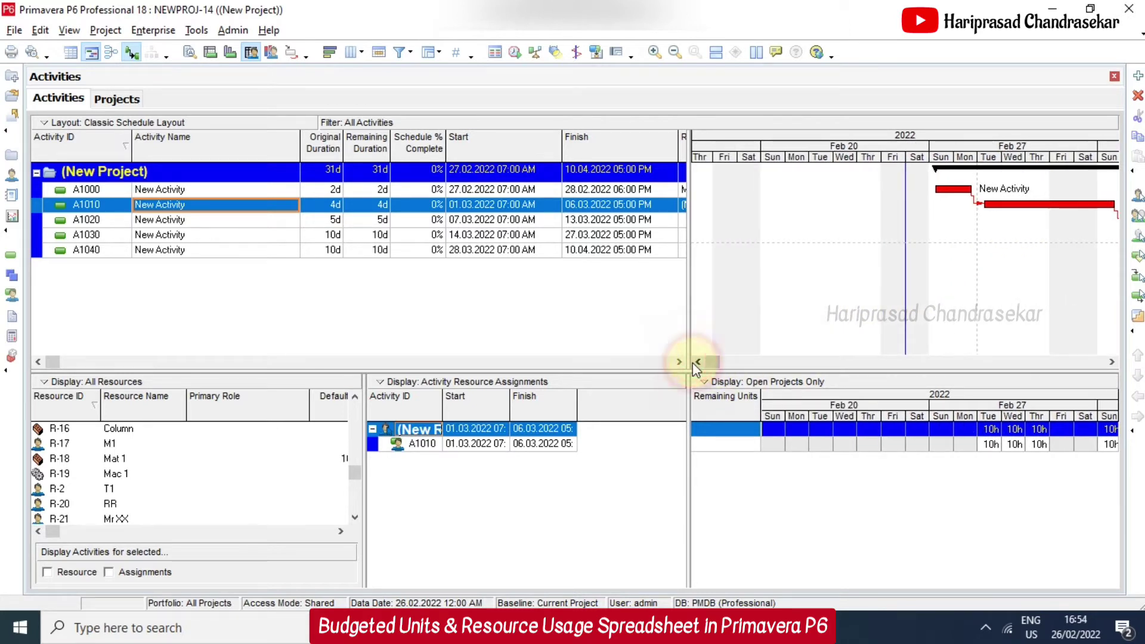
left_click(1110, 361)
left_click(1110, 362)
left_click(1110, 361)
left_click(1110, 361)
left_click(1110, 361)
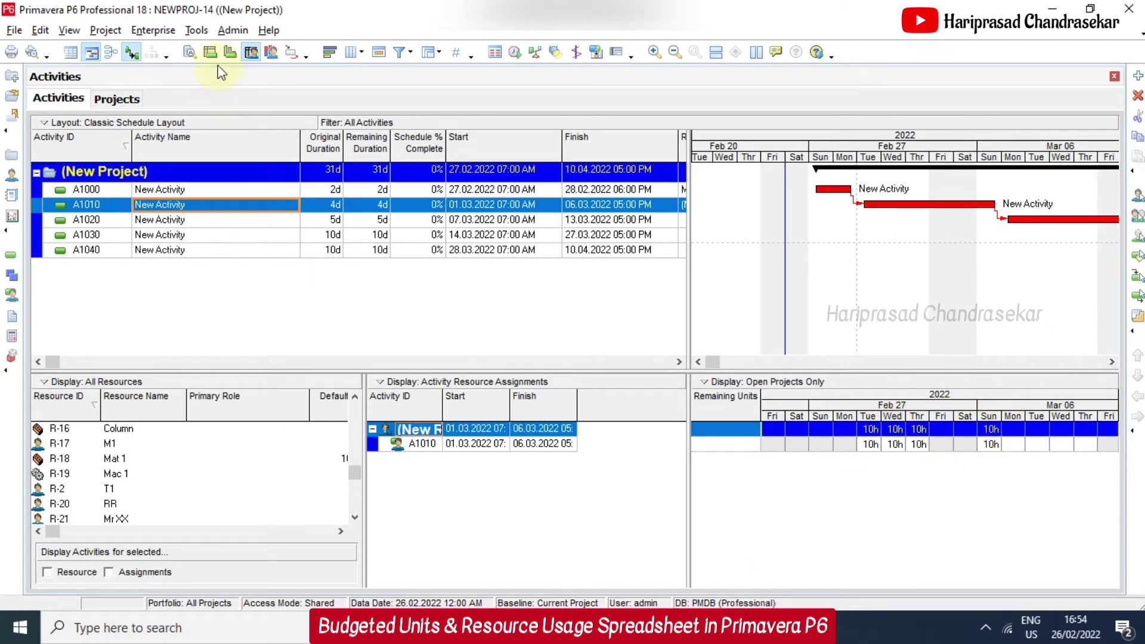
Change Mr A's budgeted units on A1000 to 5h (3h/d) in Activity Details
left_click(190, 52)
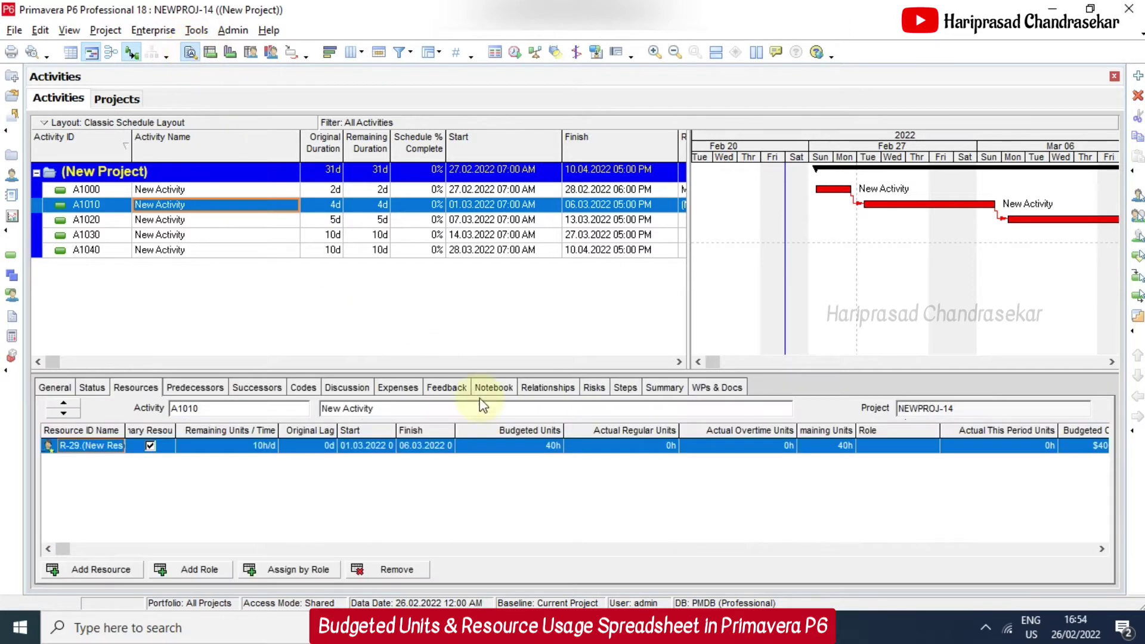
left_click(321, 189)
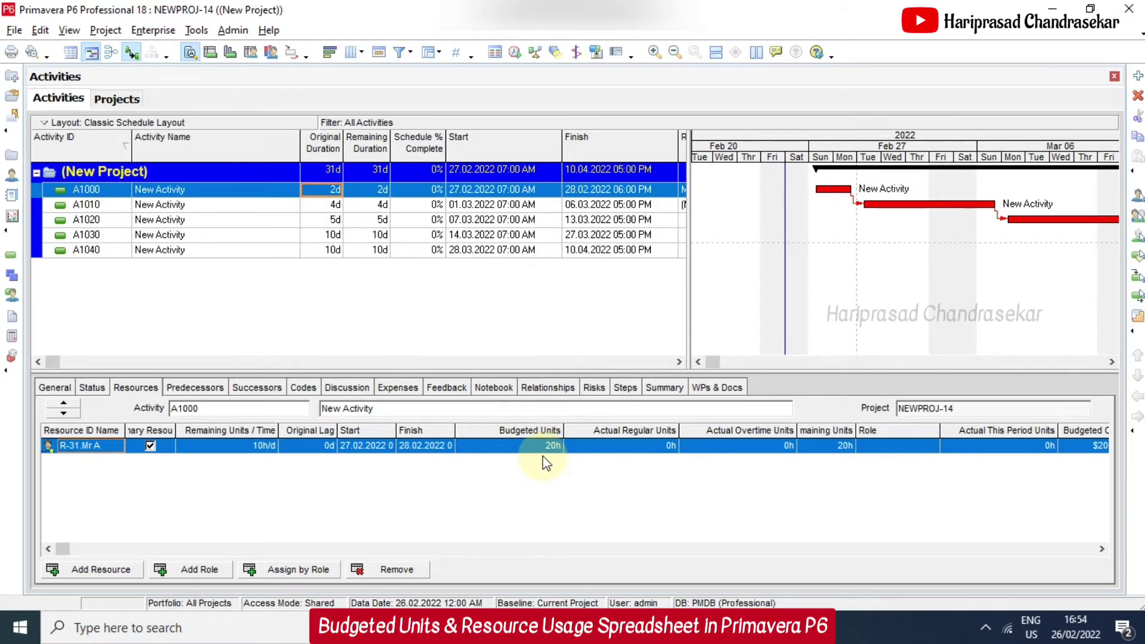
type("5")
left_click(551, 445)
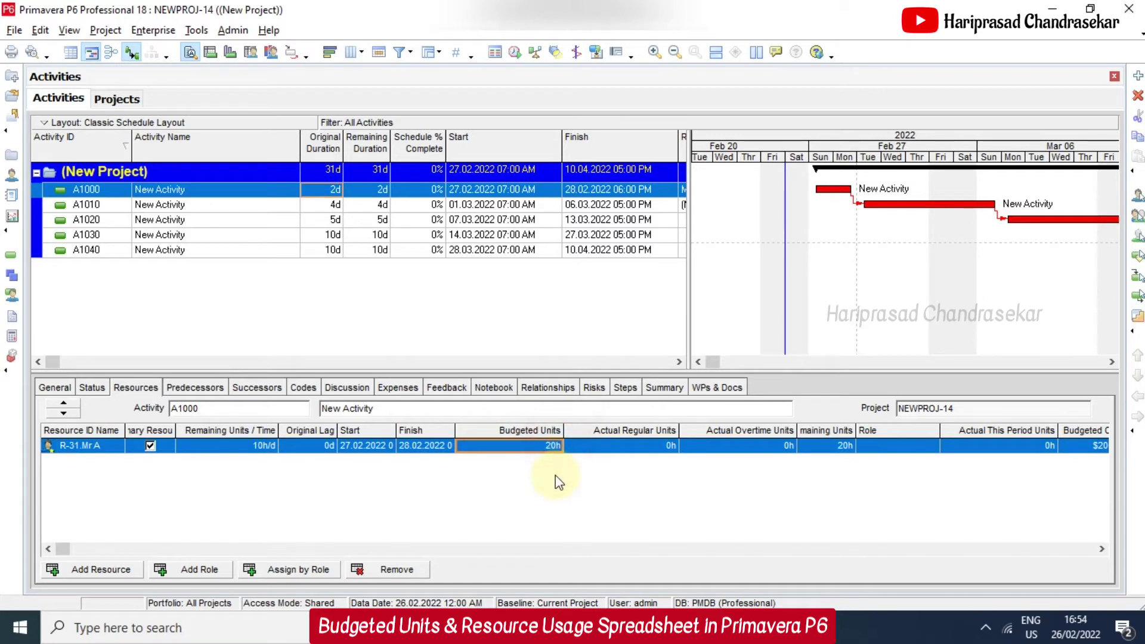
type("5")
key("Return")
left_click(250, 53)
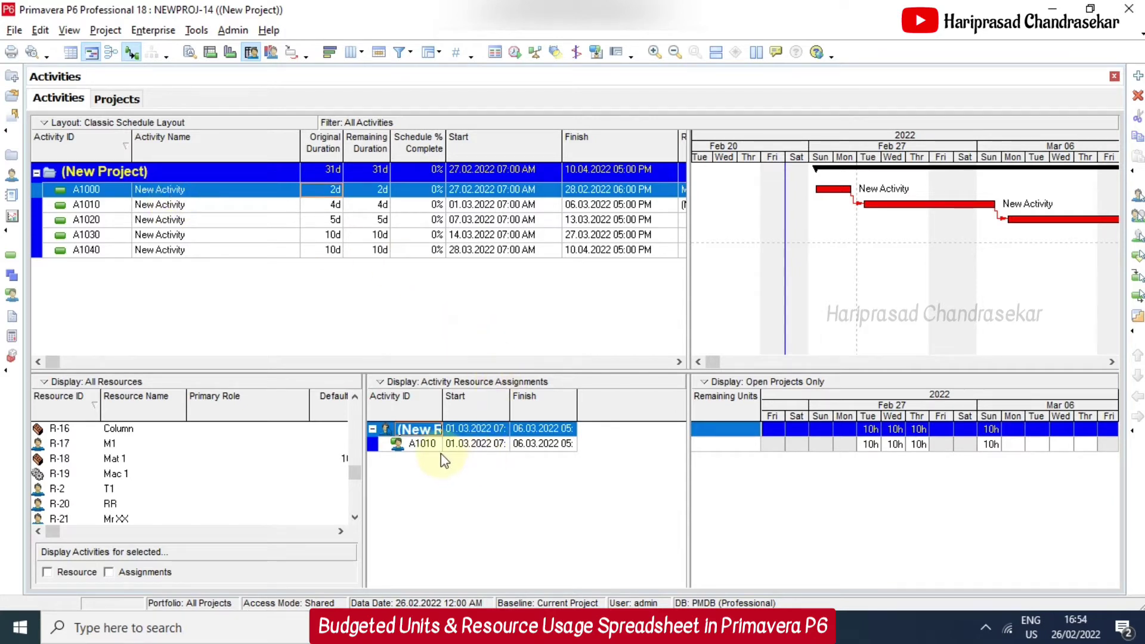
Filter resources to Current Project's Resources and select R-31 Mr A, showing 3h on Feb 27–28
left_click(65, 385)
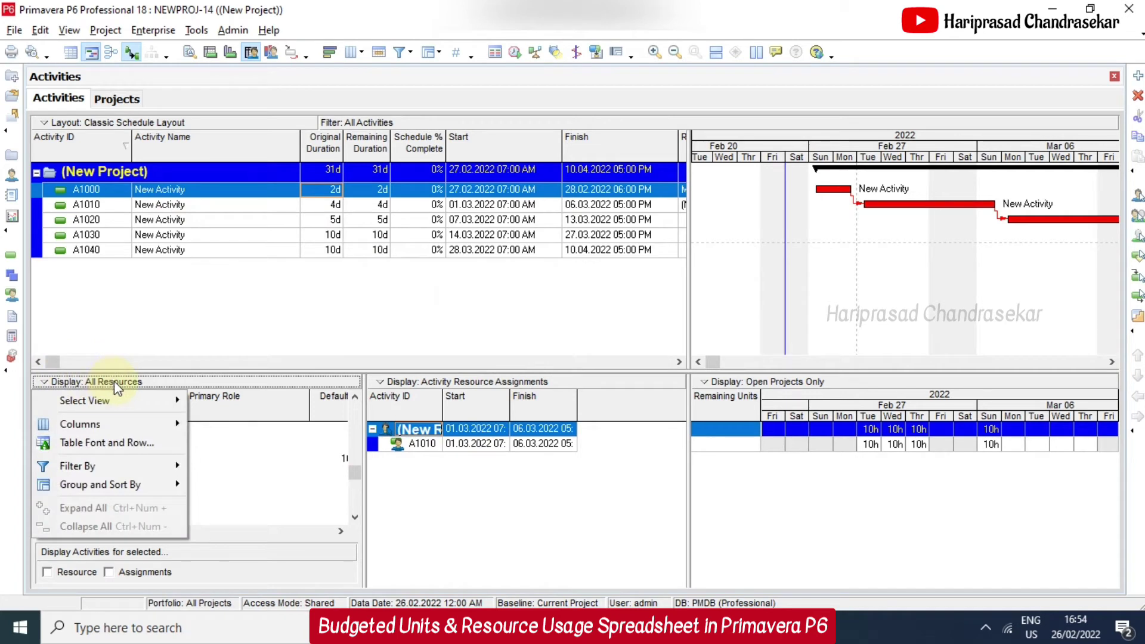
mouse_move(131, 466)
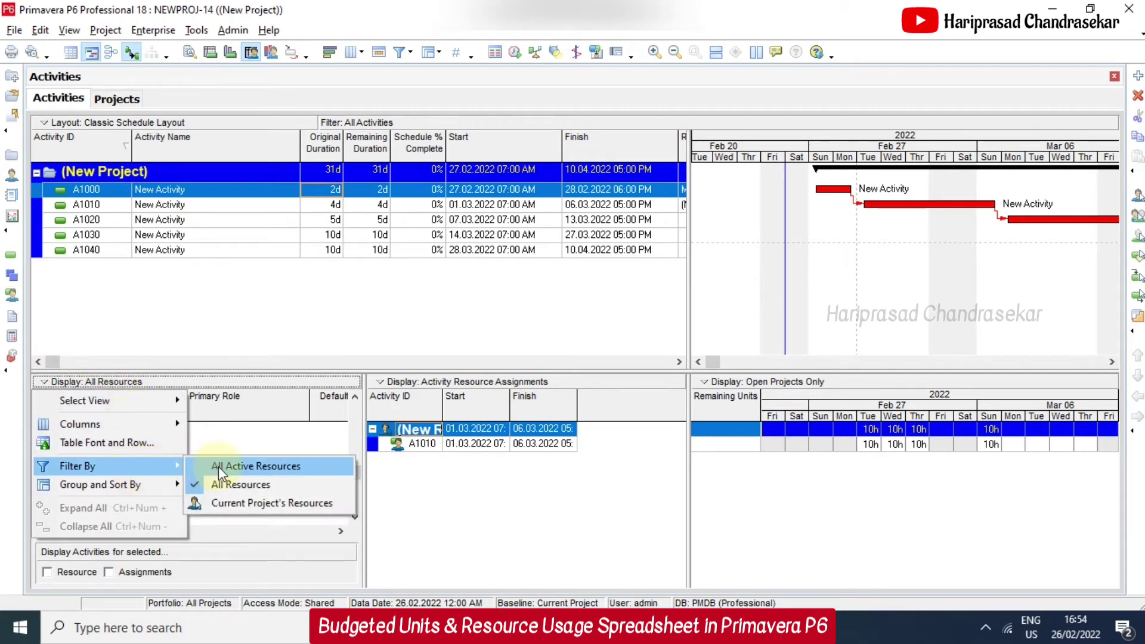
left_click(244, 501)
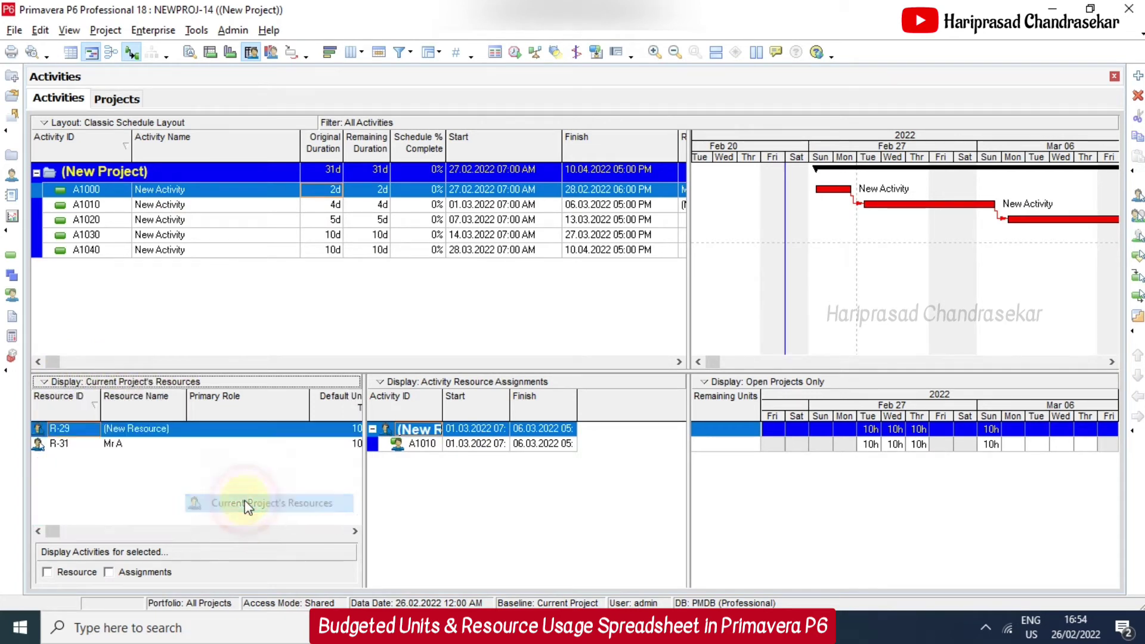
left_click(142, 445)
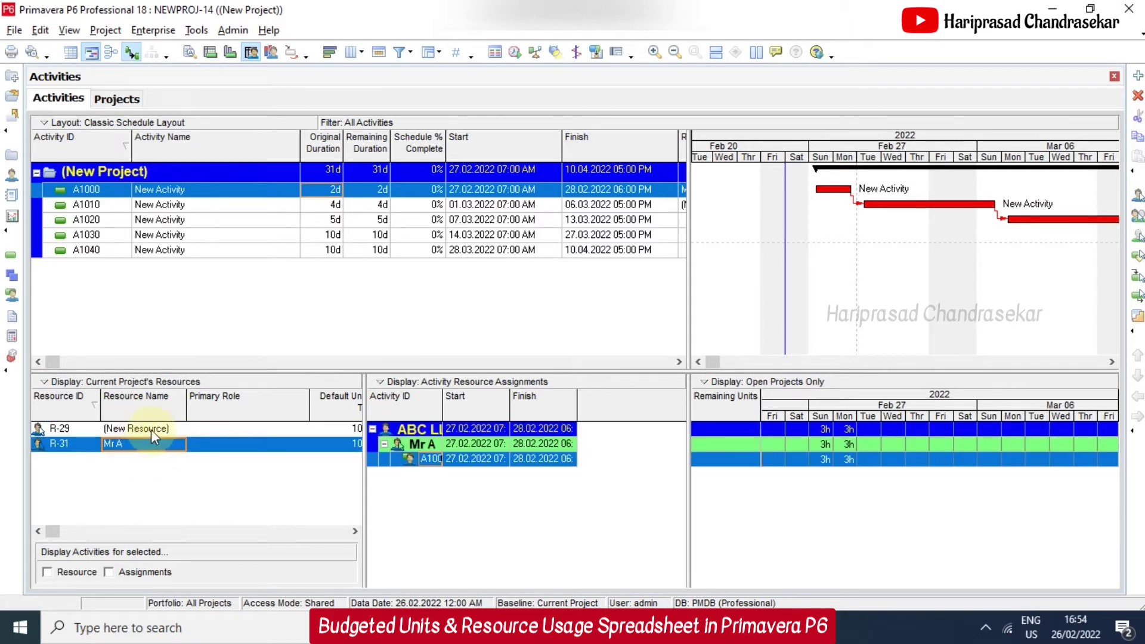
left_click(697, 362)
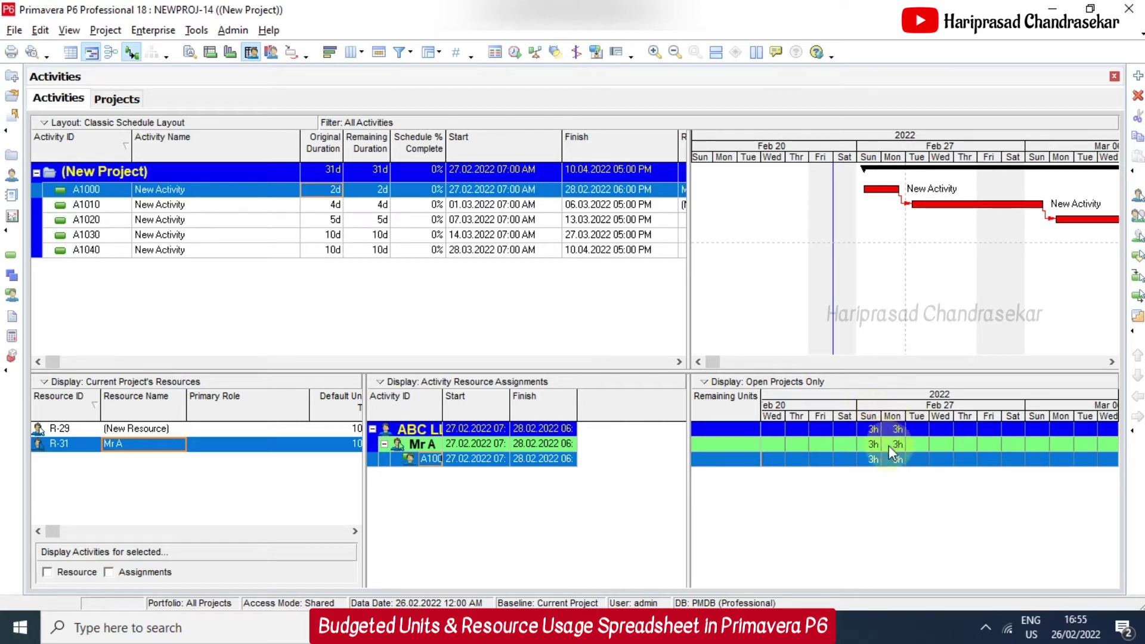
Set Units Decimals to 2 in User Preferences Time Units, so A1000 reads 2.50h/day
left_click(40, 30)
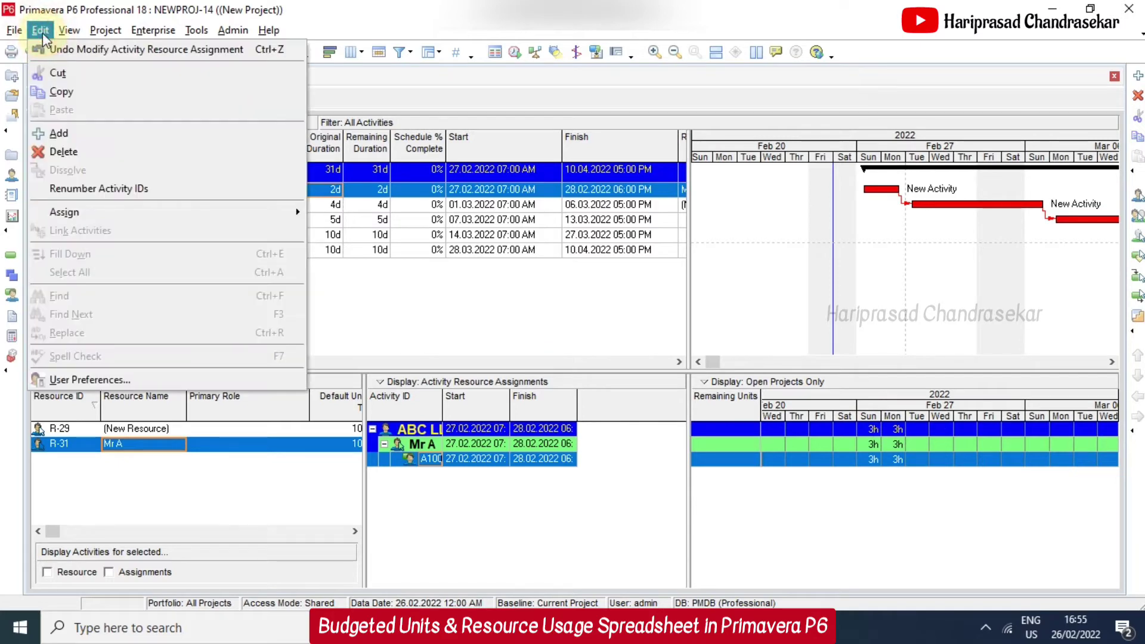
left_click(41, 379)
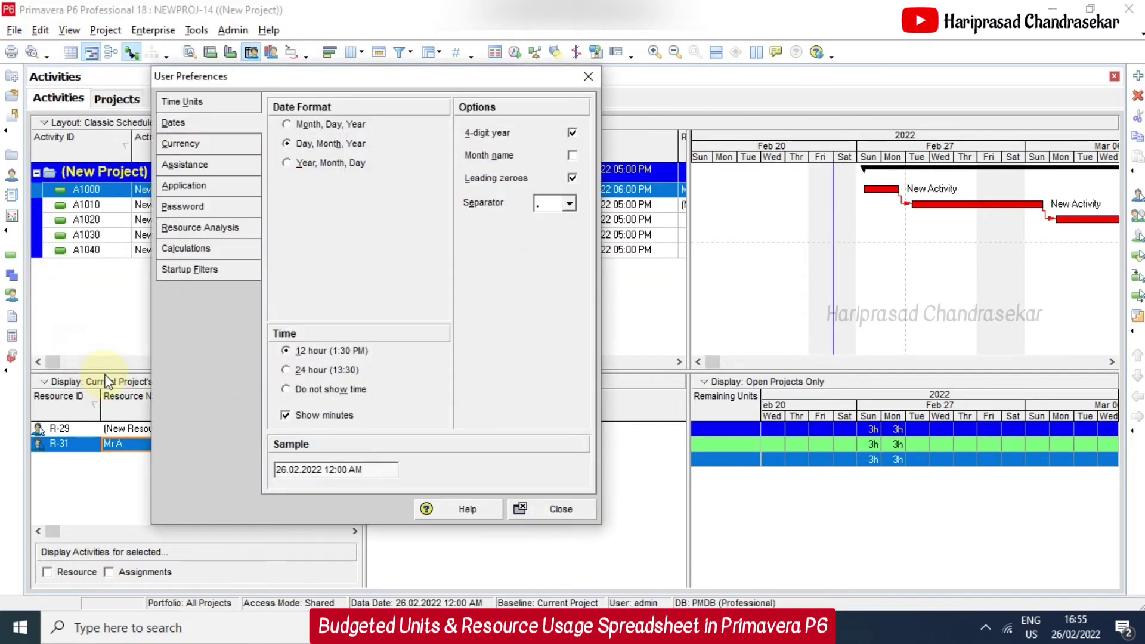
left_click(195, 108)
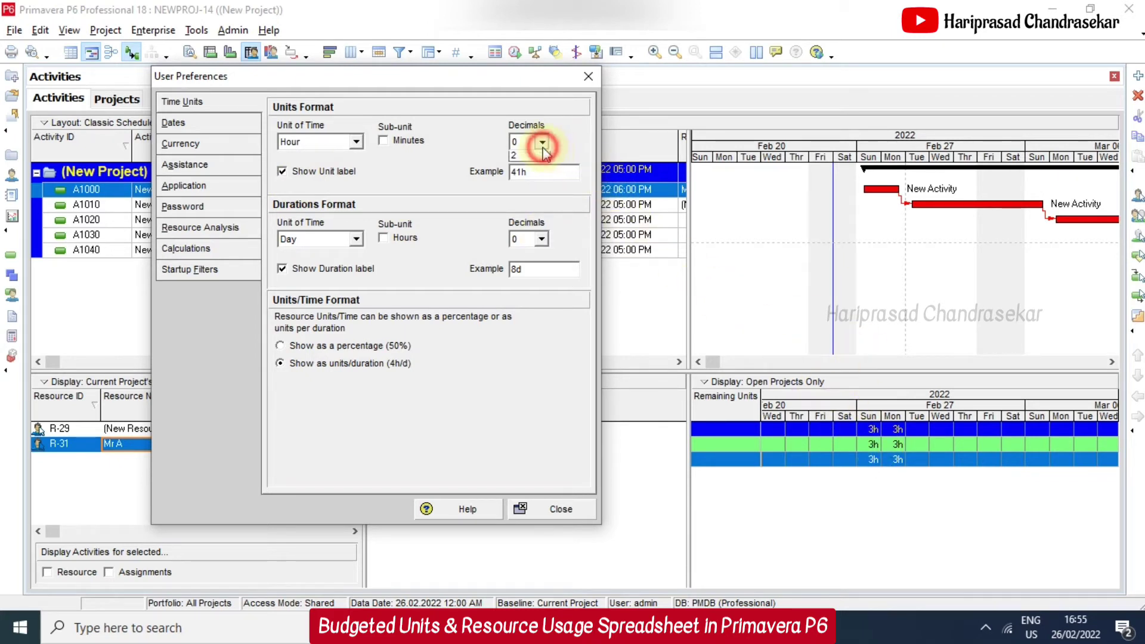
left_click(527, 181)
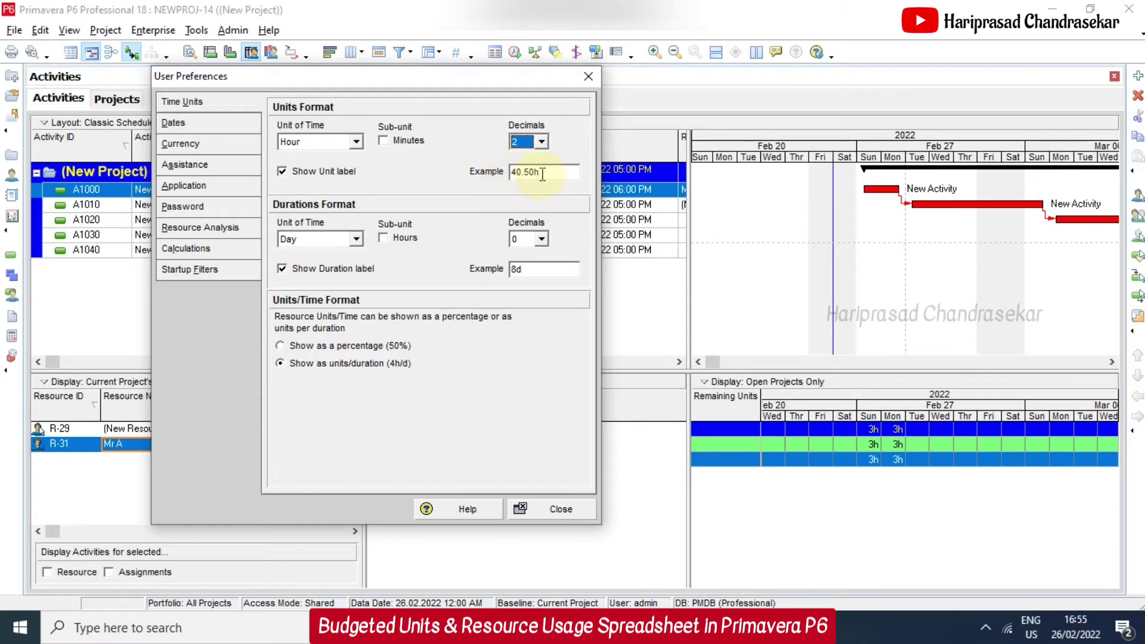
left_click(556, 508)
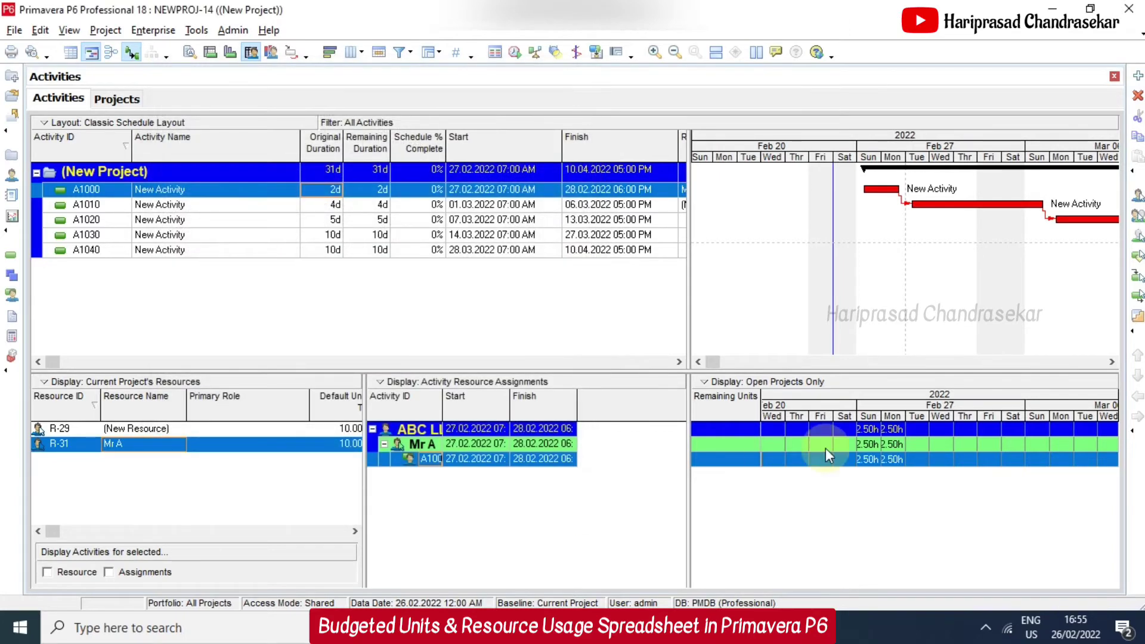
left_click(655, 51)
left_click(675, 52)
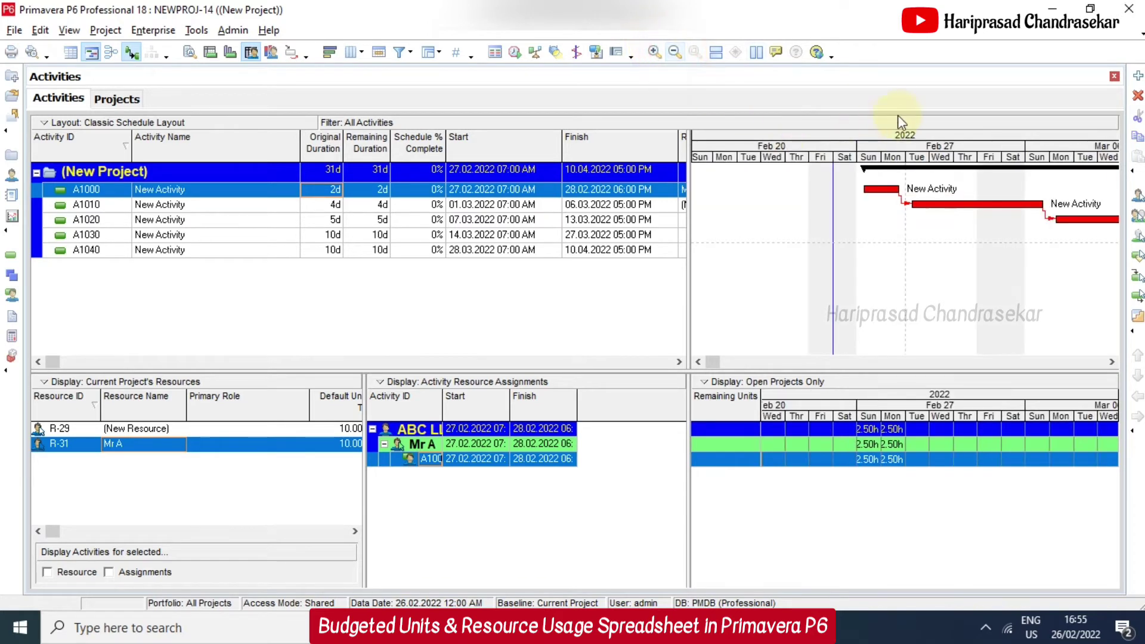
Enter 10h in A1000's 27 February cell, raising its budgeted units to 12.50h
left_click_drag(880, 156, 924, 156)
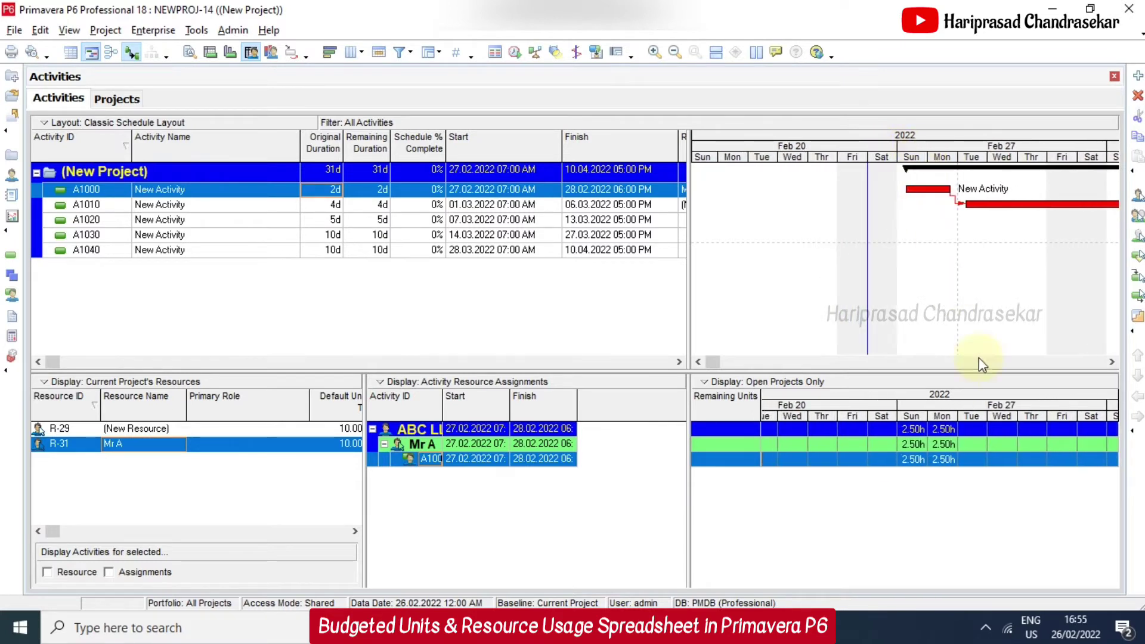
left_click(1110, 360)
left_click(1110, 360)
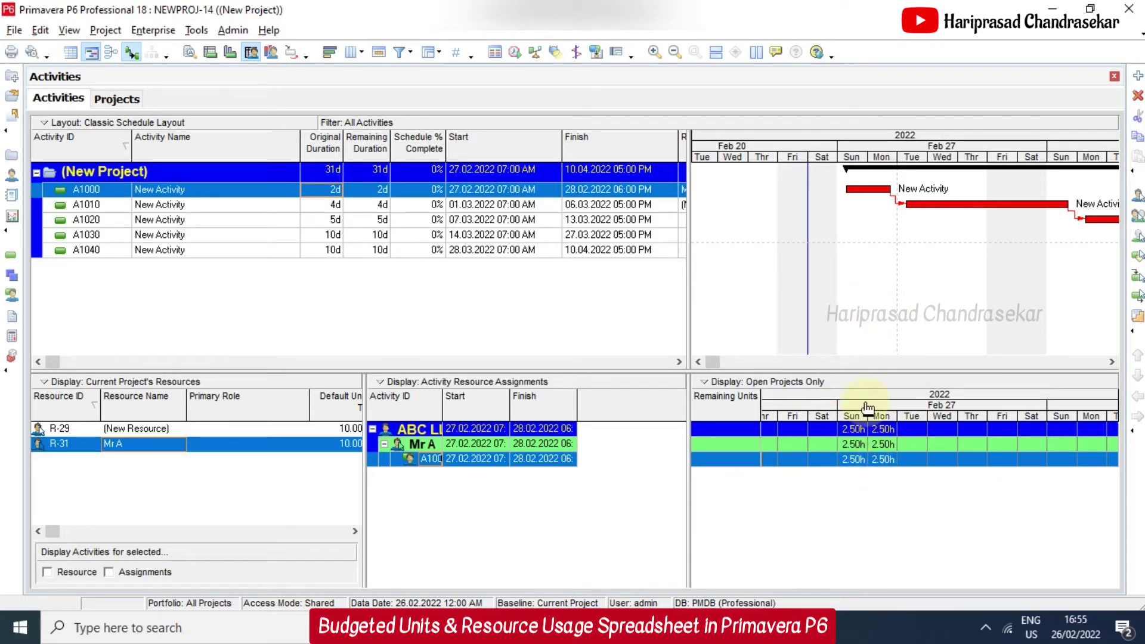
left_click(853, 459)
type("10")
key("Return")
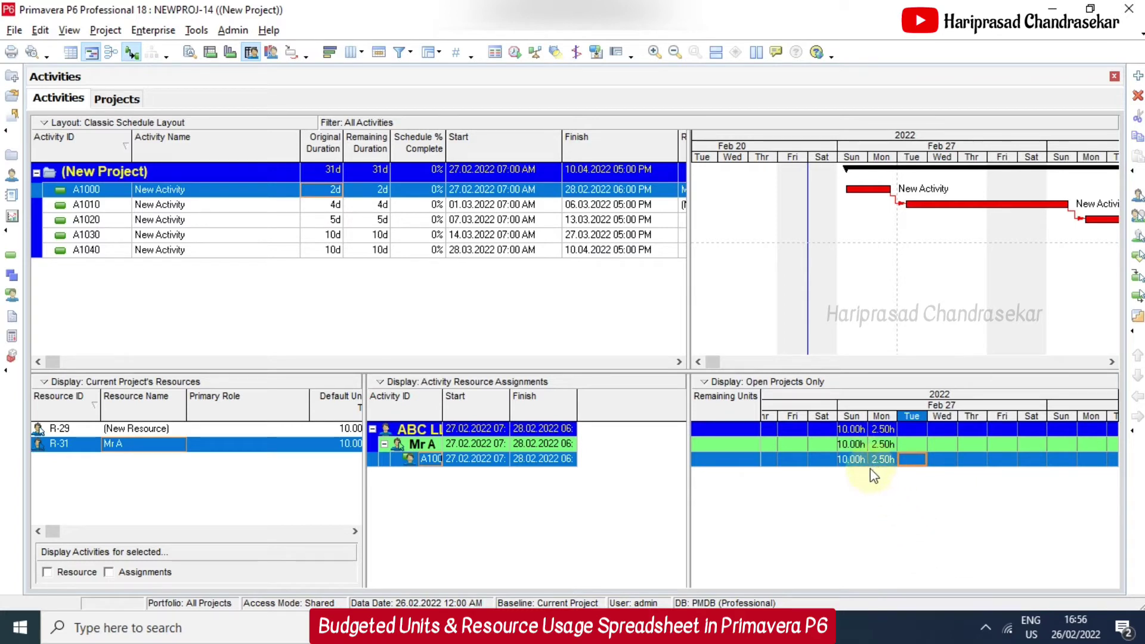
left_click(189, 52)
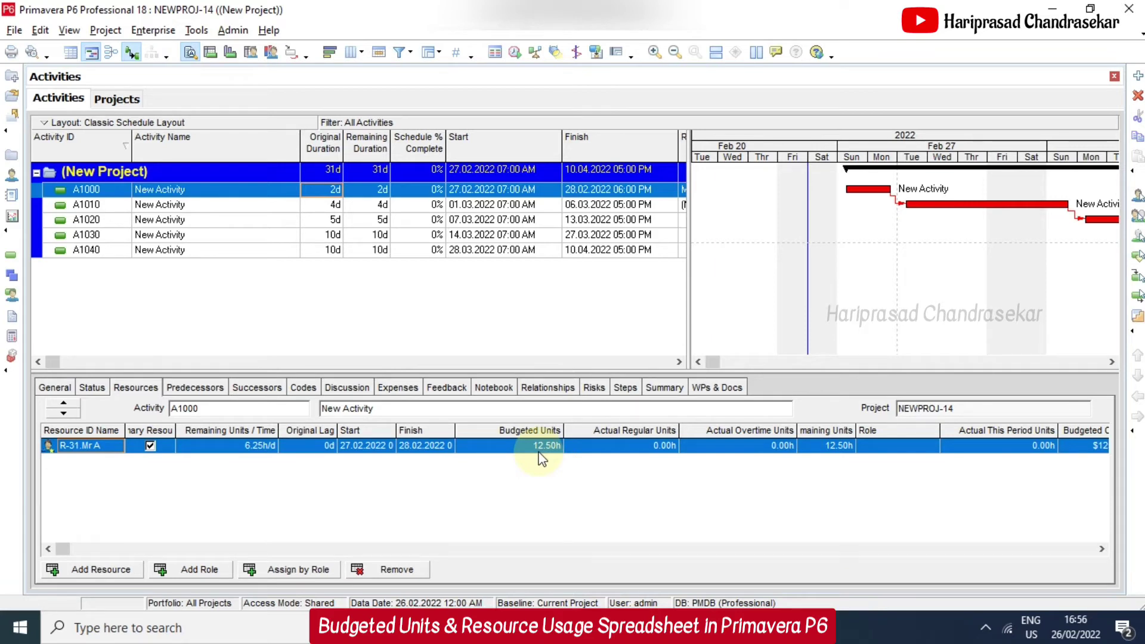
left_click(251, 53)
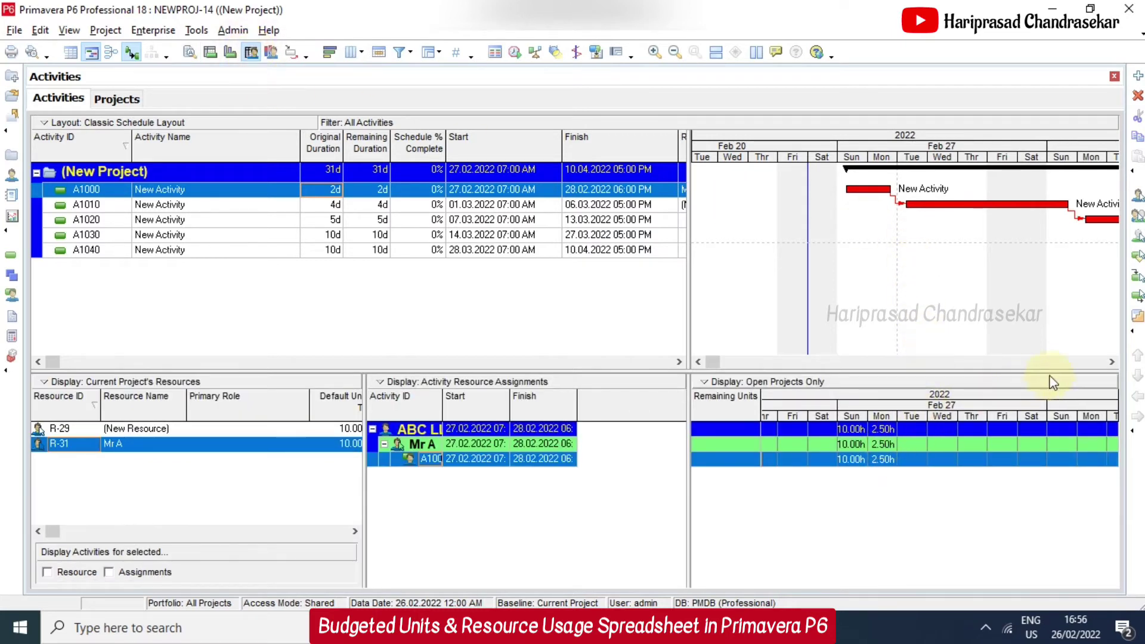
Select resource R-29 and activity A1010 to view A1010's daily usage
left_click(1110, 361)
left_click(1111, 362)
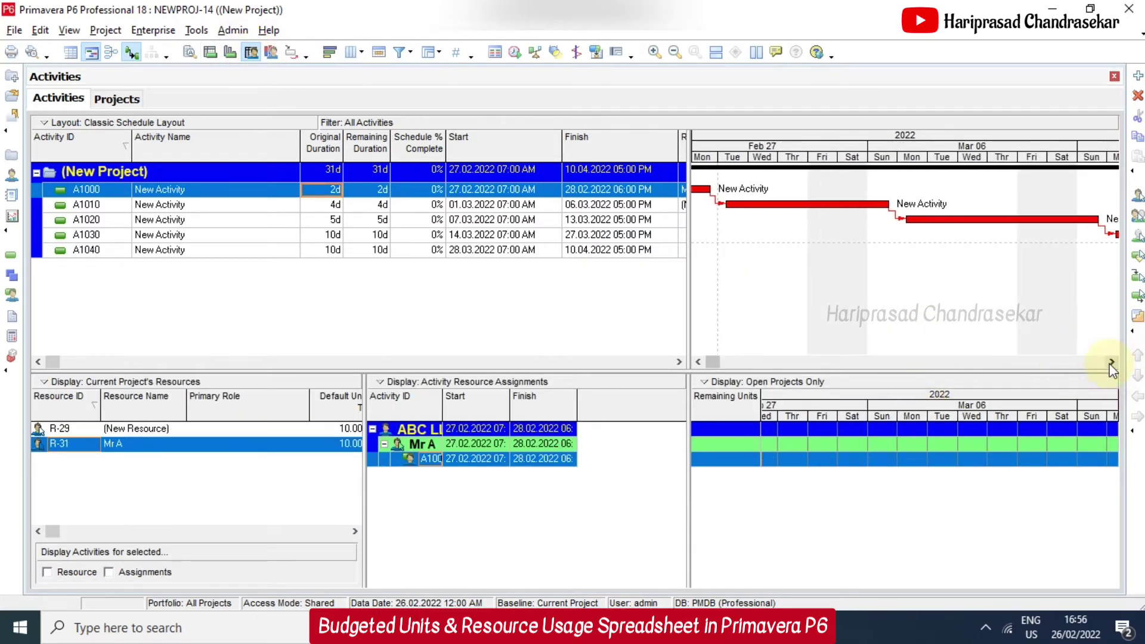
left_click(78, 428)
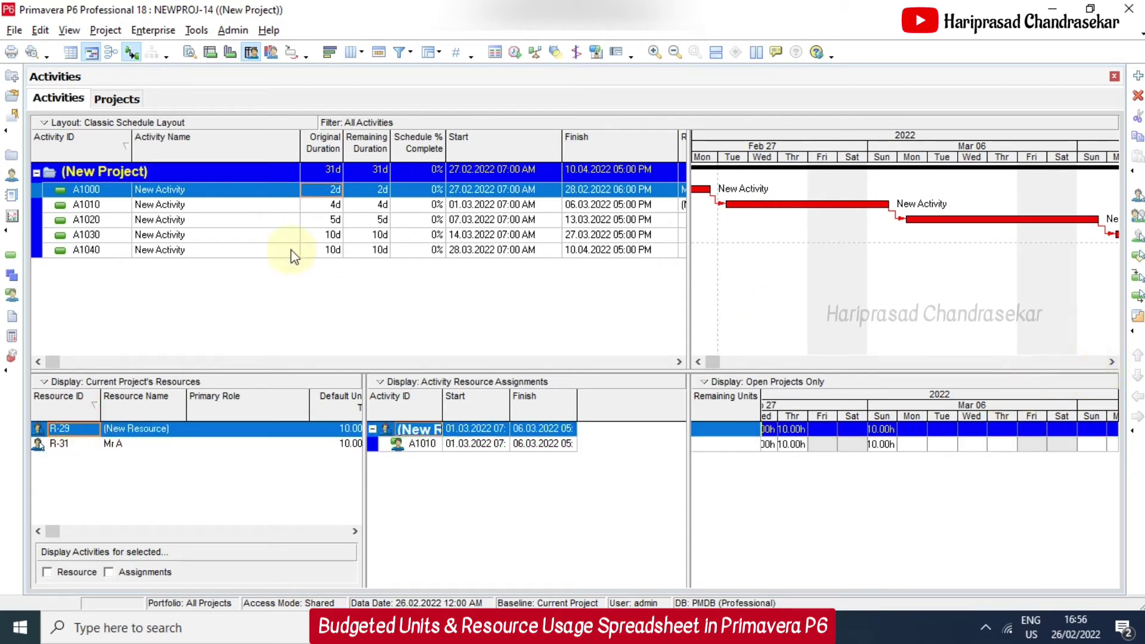
left_click(206, 207)
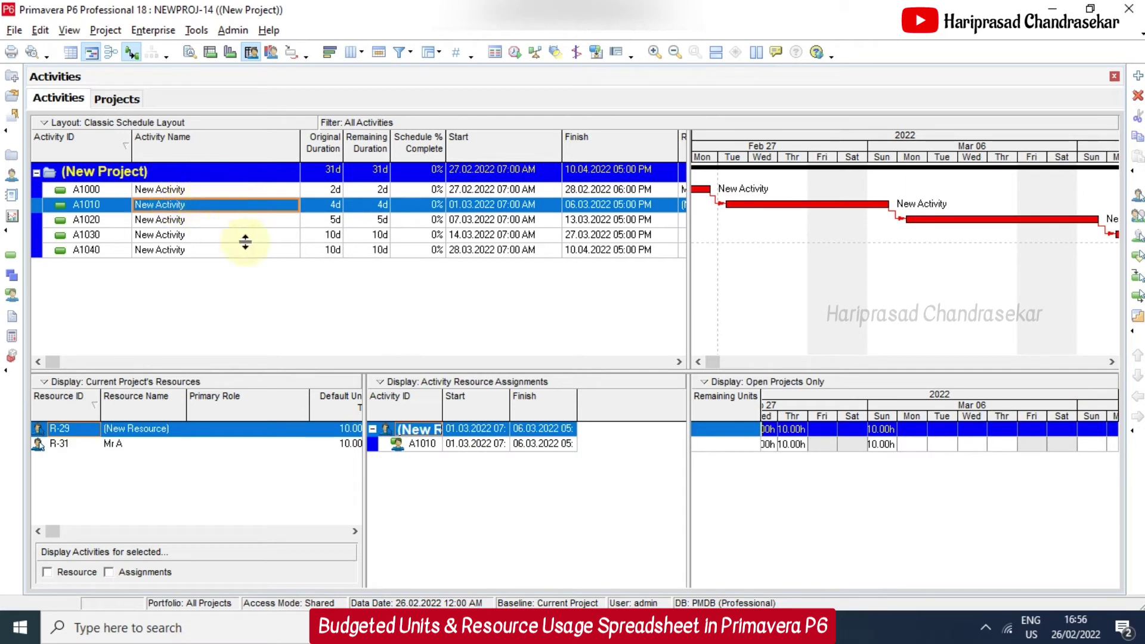
left_click(697, 362)
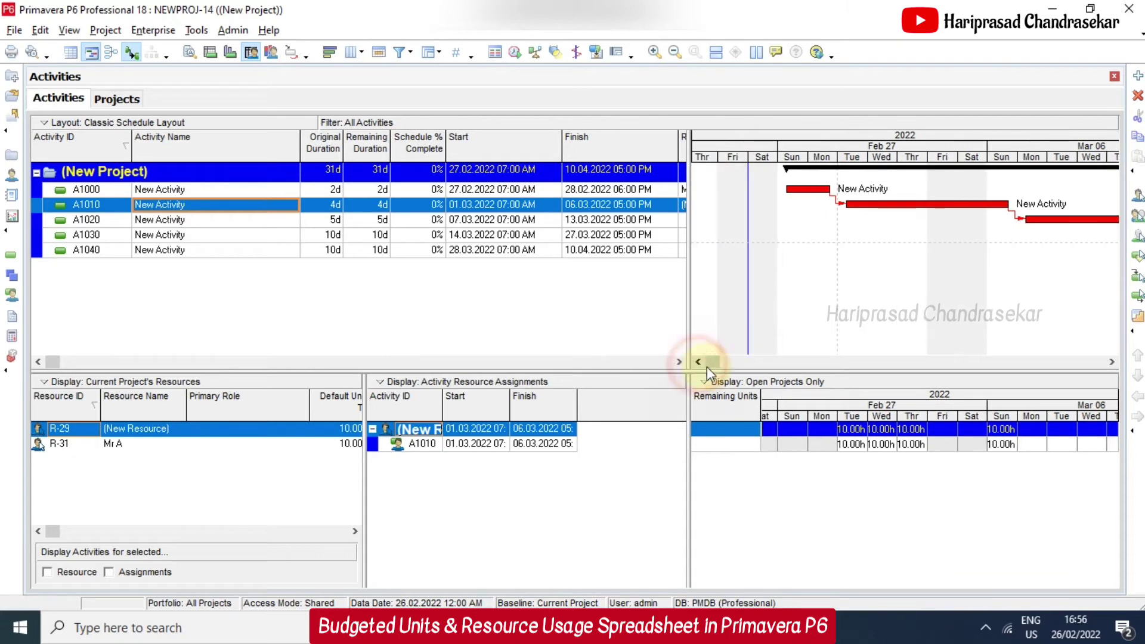
Enter A1010's hours as 4 Tue, 8 Wed, 4 Thu and 8 Sun
left_click(852, 445)
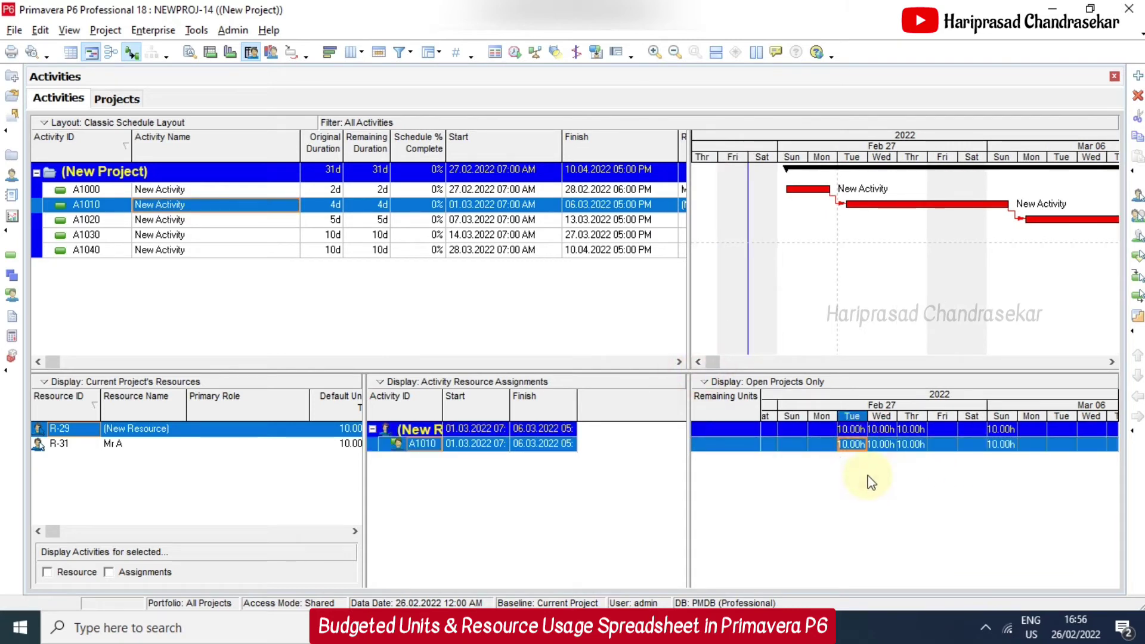
type("4")
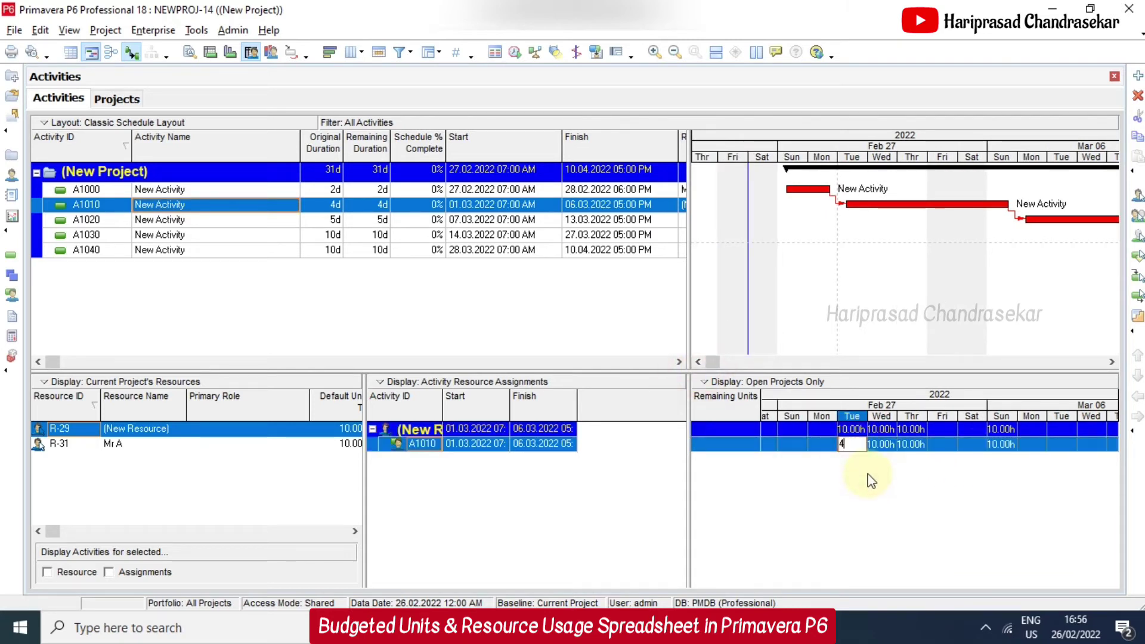
left_click(880, 447)
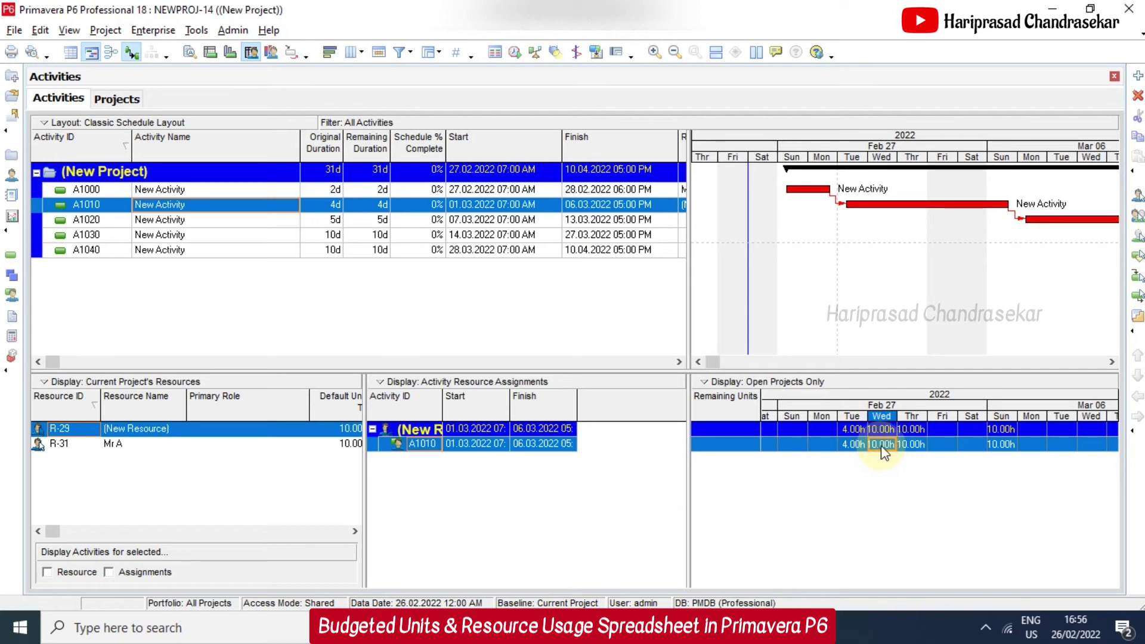
type("8")
left_click(911, 446)
type("4")
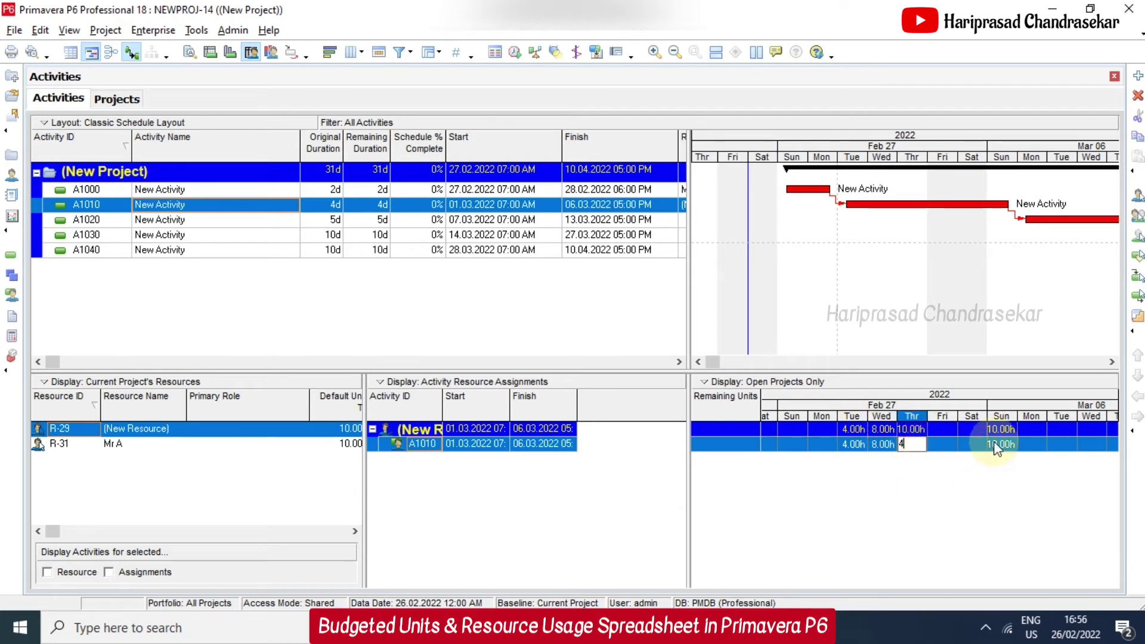
left_click(1007, 445)
type("8")
left_click(999, 503)
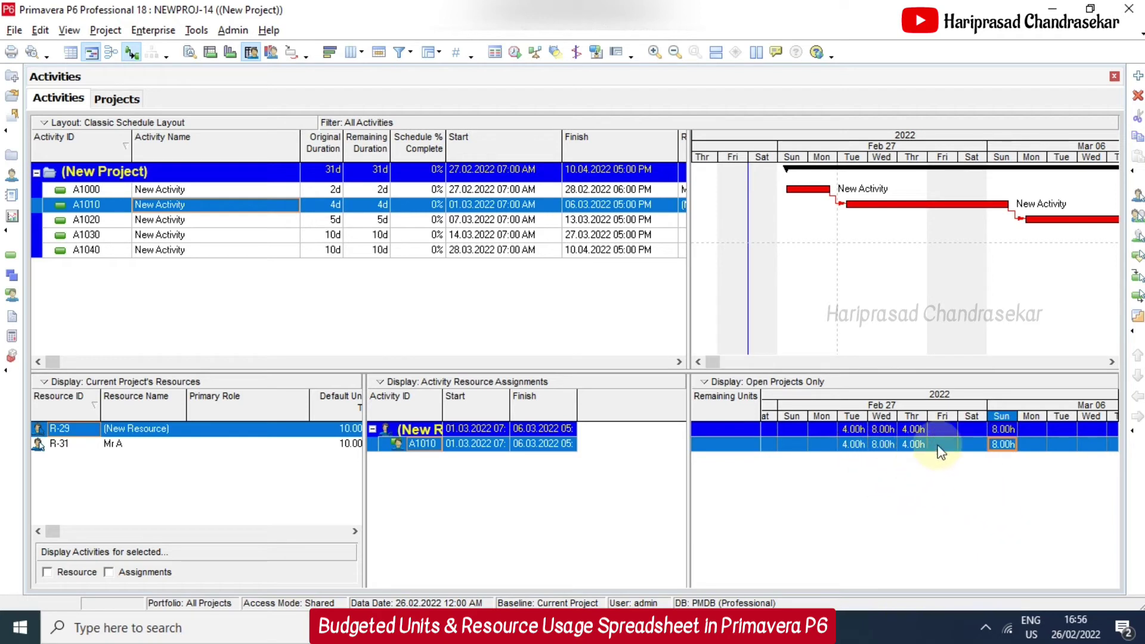
Set R-29's budgeted units on A1010 to 120h in Activity Details
left_click(190, 52)
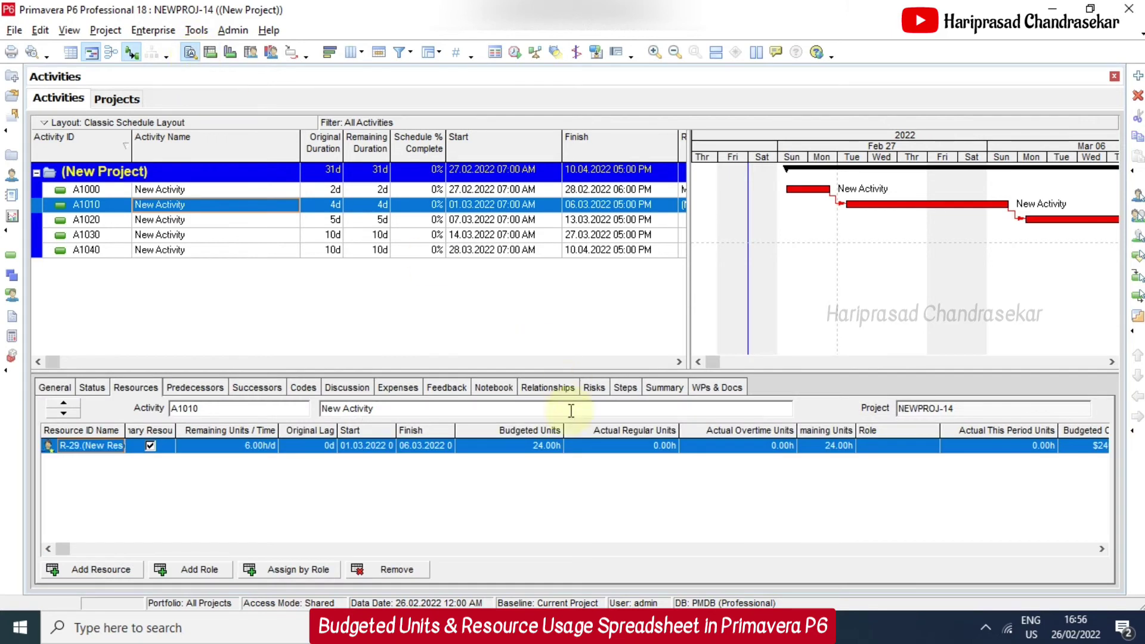
left_click(540, 447)
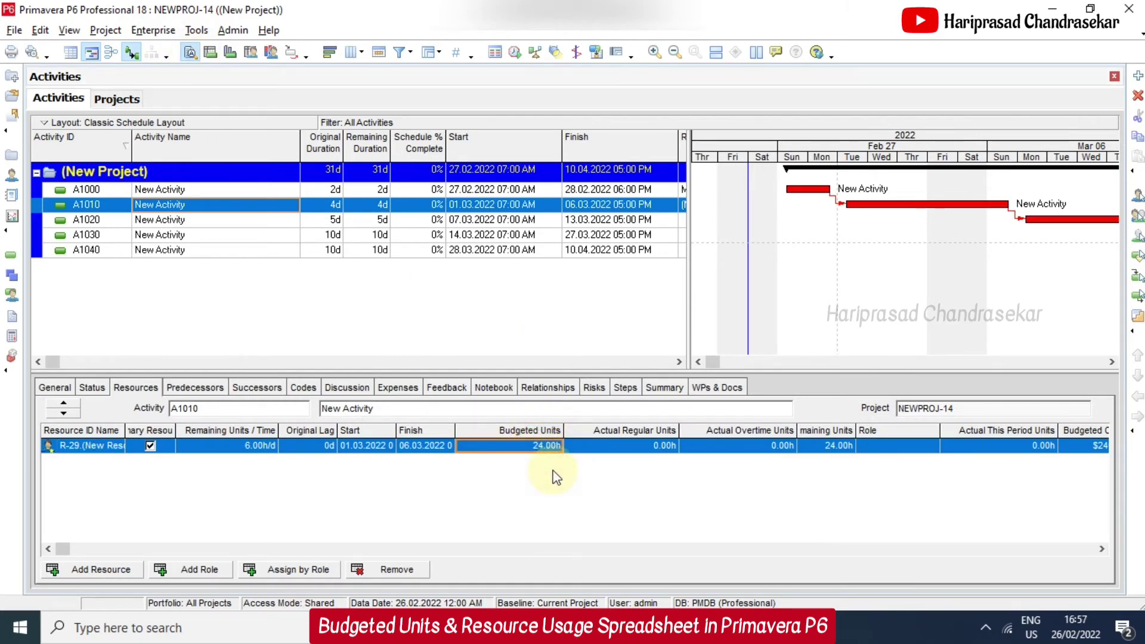
type("120")
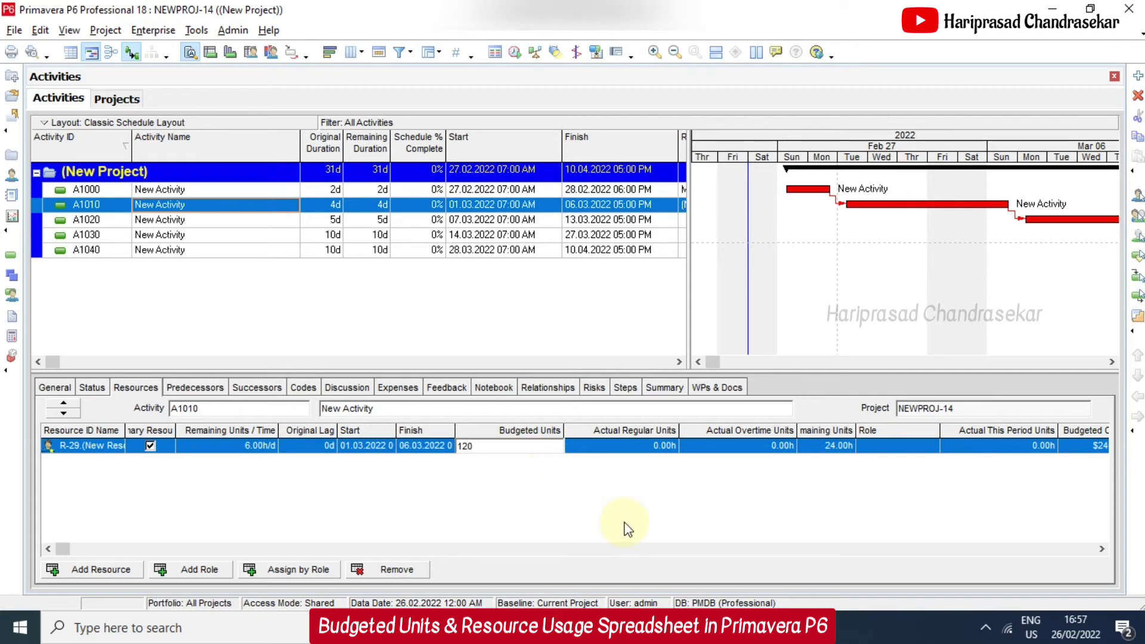
key("Return")
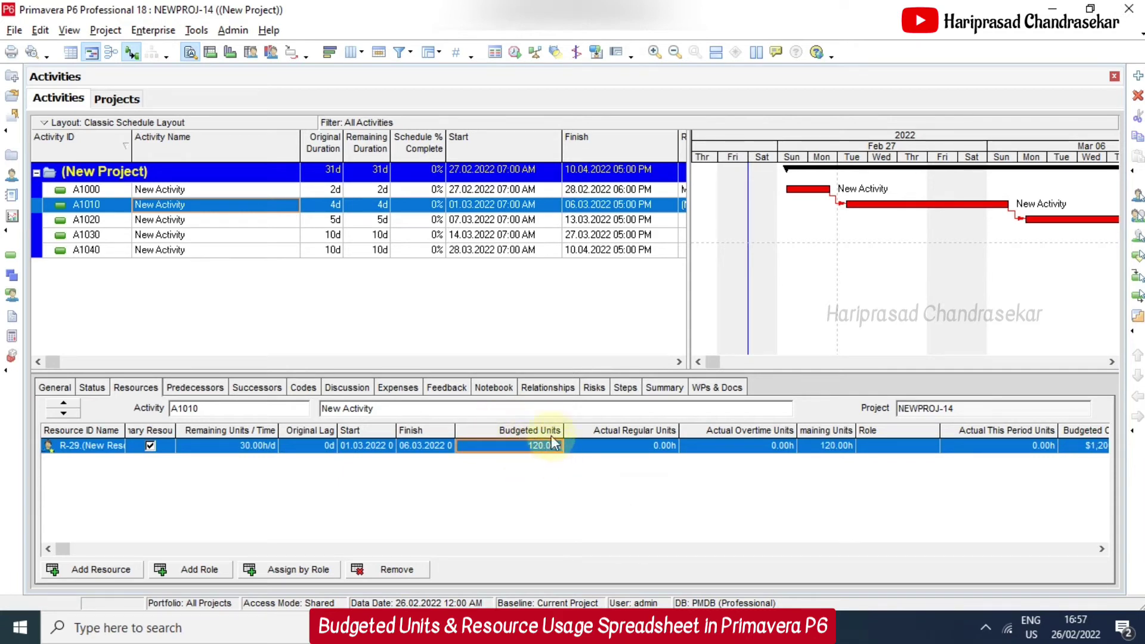
Return to the resource usage spreadsheet and widen the timescale day columns
left_click(251, 52)
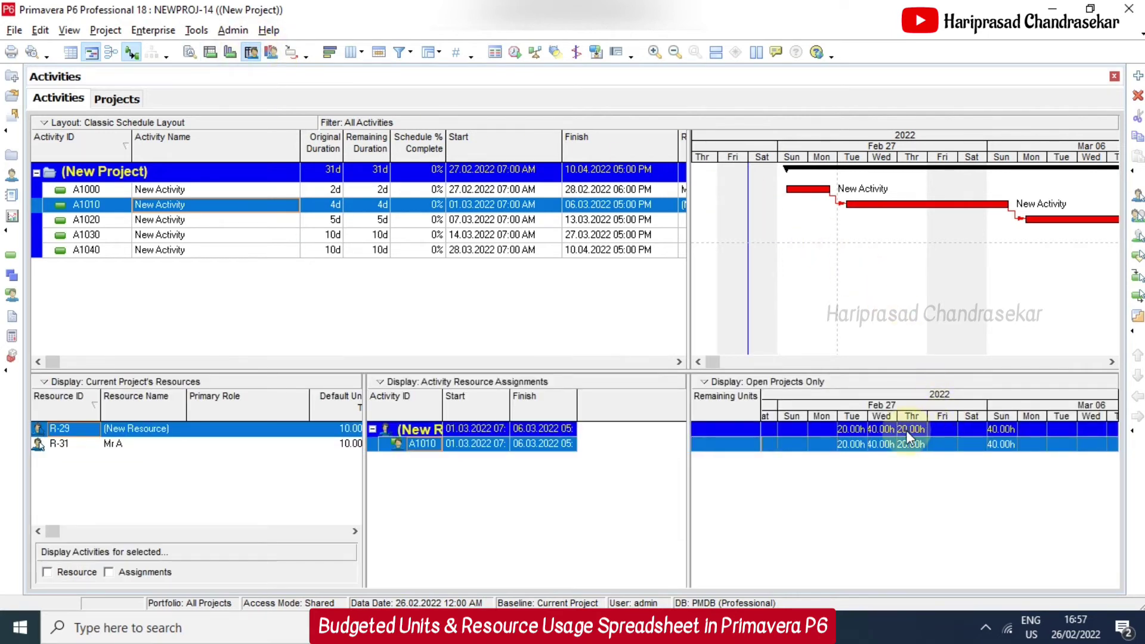
left_click(1111, 362)
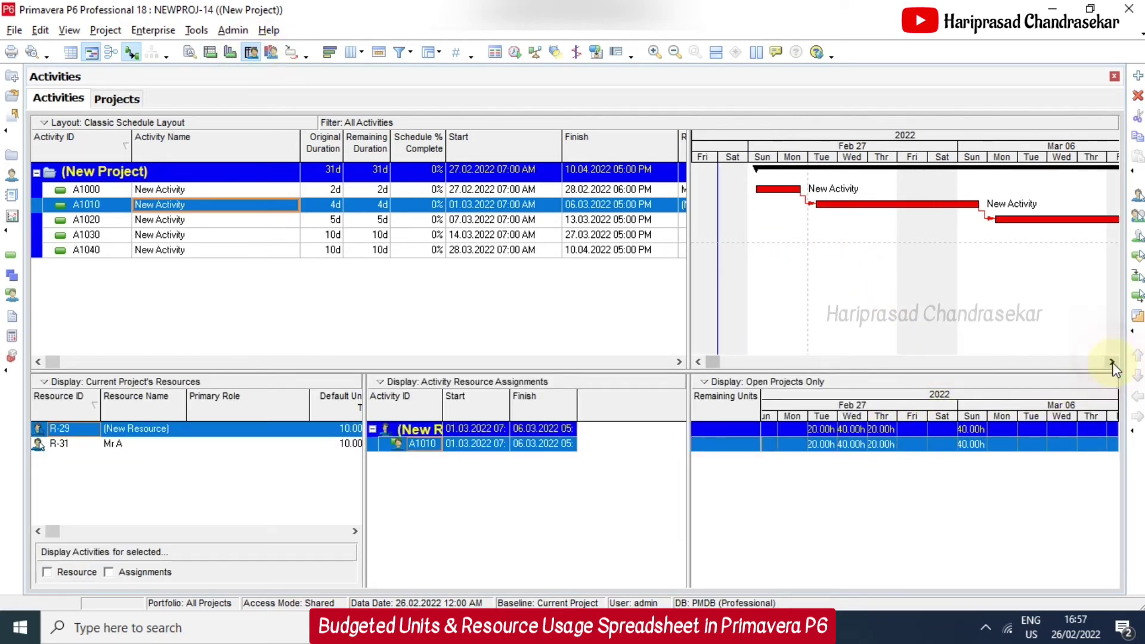
left_click(697, 362)
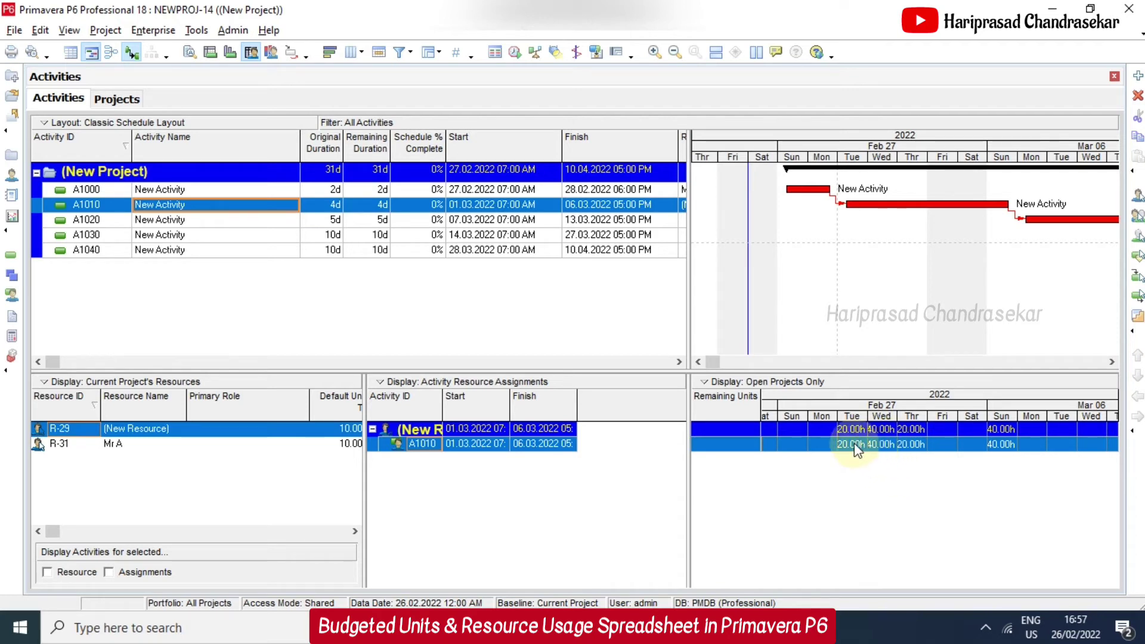
left_click_drag(849, 158, 875, 158)
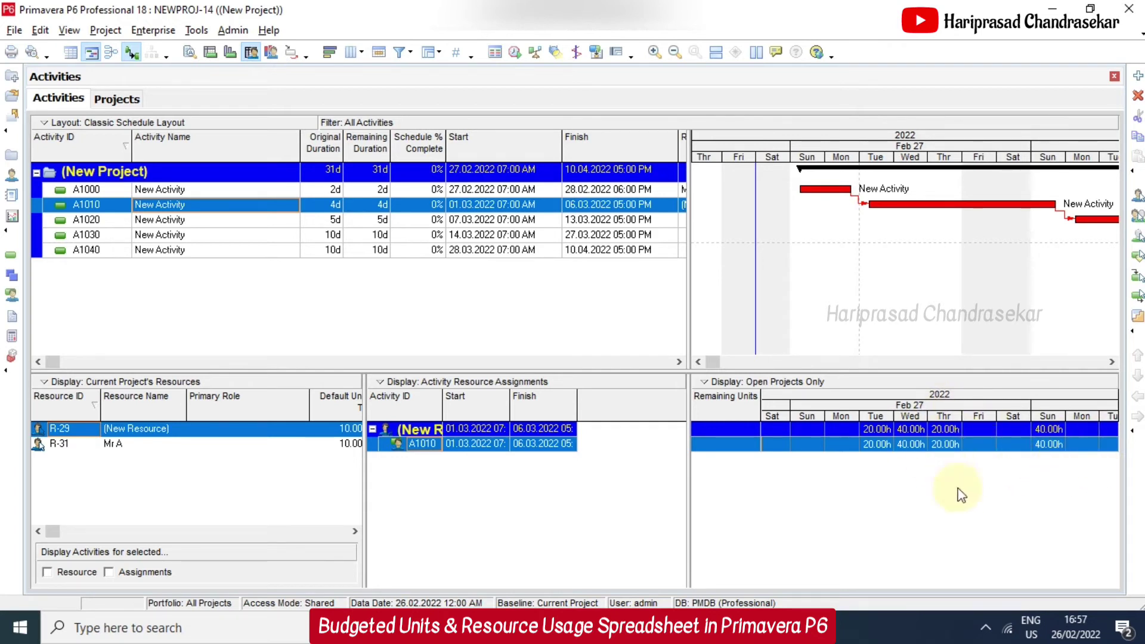
Enter 10h in A1010's Tue, Wed, Thu and Sun cells
left_click(881, 447)
type("10")
left_click(910, 444)
type("10")
left_click(942, 447)
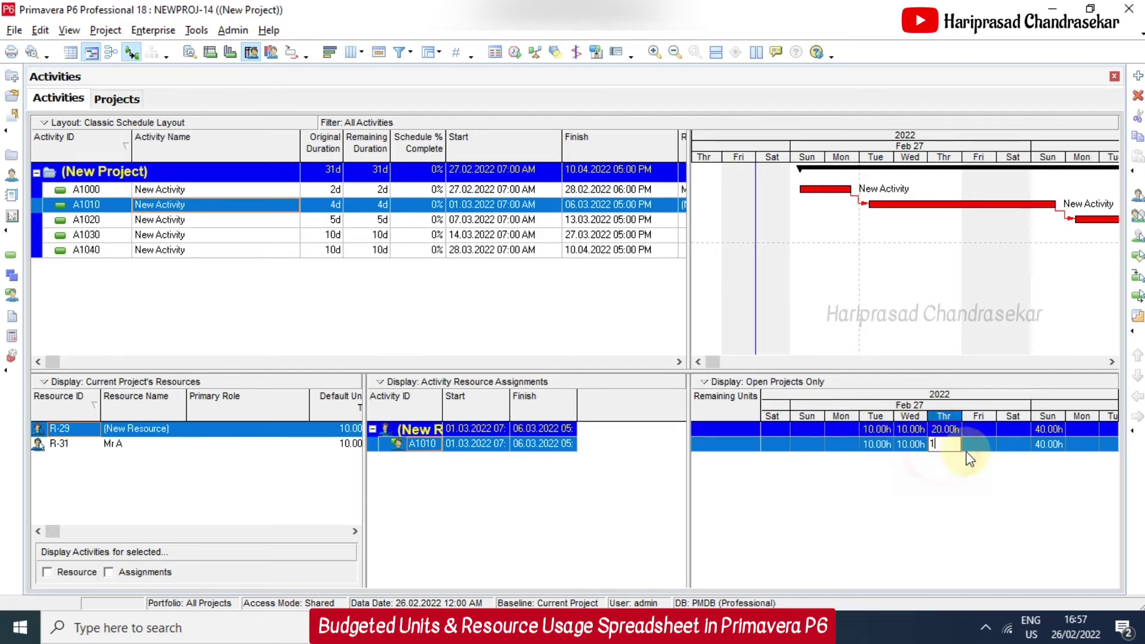
type("10")
left_click(1049, 444)
type("1")
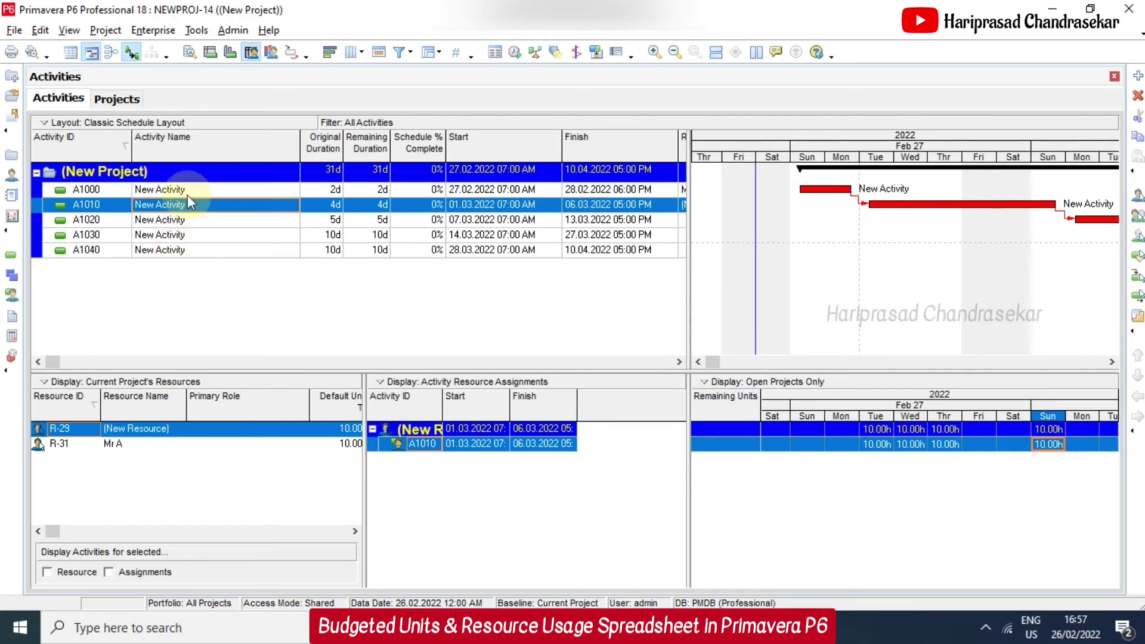
Set A1010's R-29 budgeted units to 50h, giving 12.50h per working day in the usage spreadsheet
left_click(189, 53)
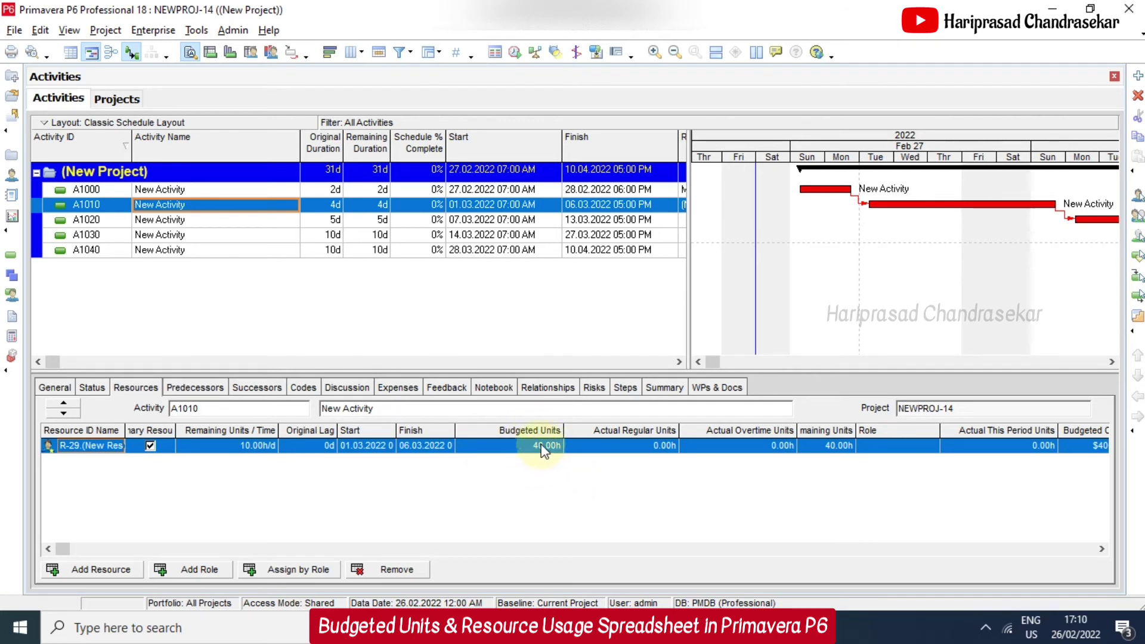
left_click(531, 448)
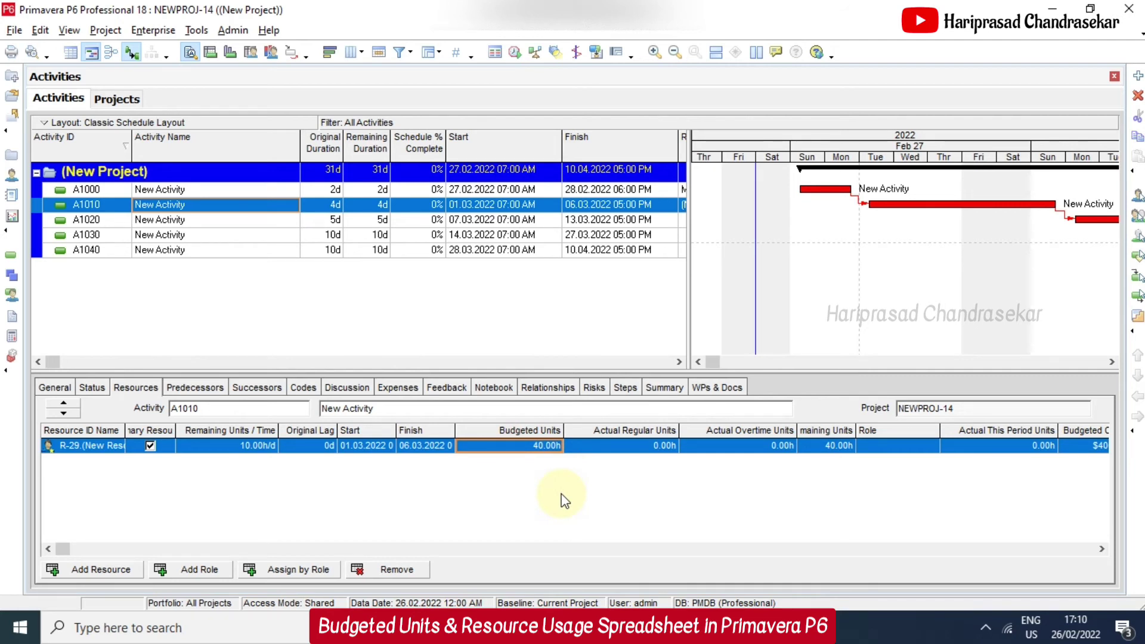
type("50")
key("Return")
left_click(251, 53)
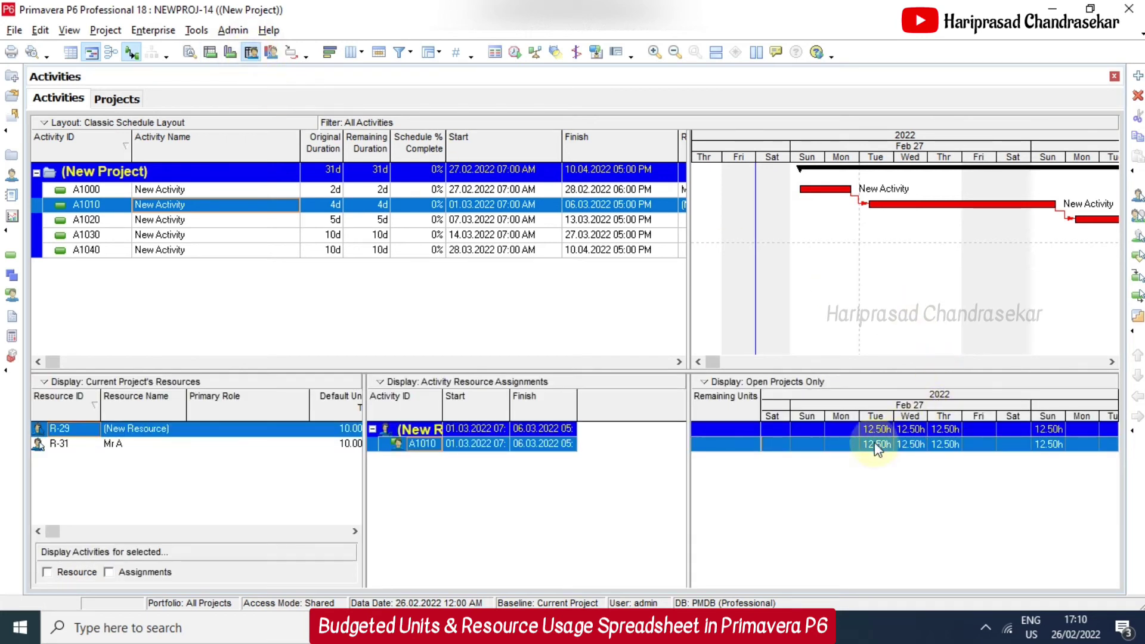